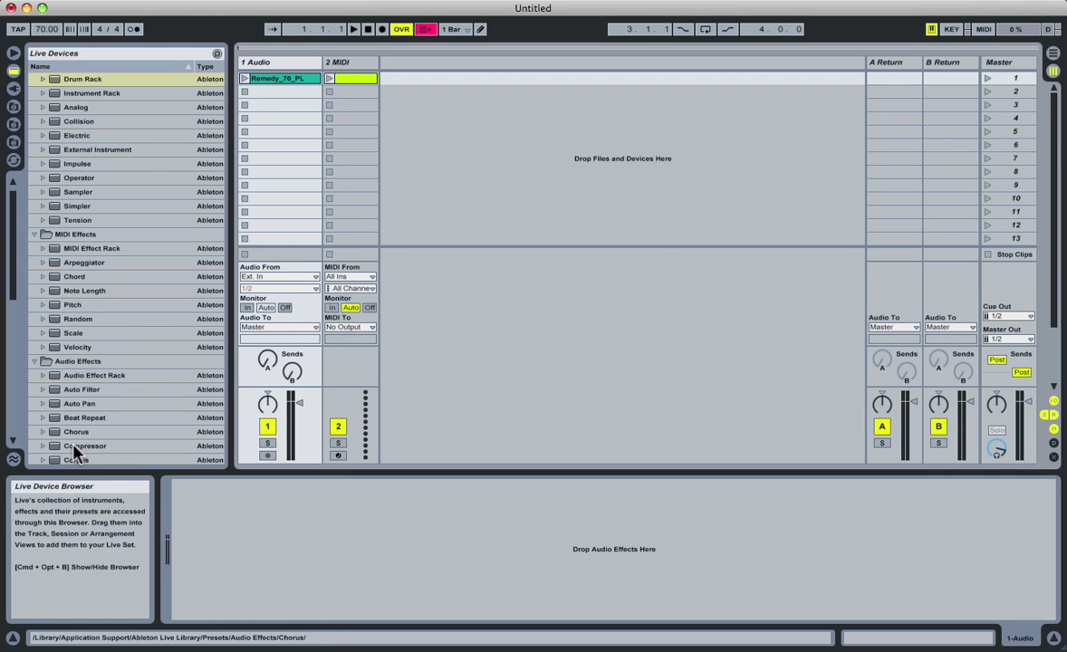
Drop Corpus from Audio Effects onto the 1 Audio track and select the new device.
drag(72, 462, 299, 73)
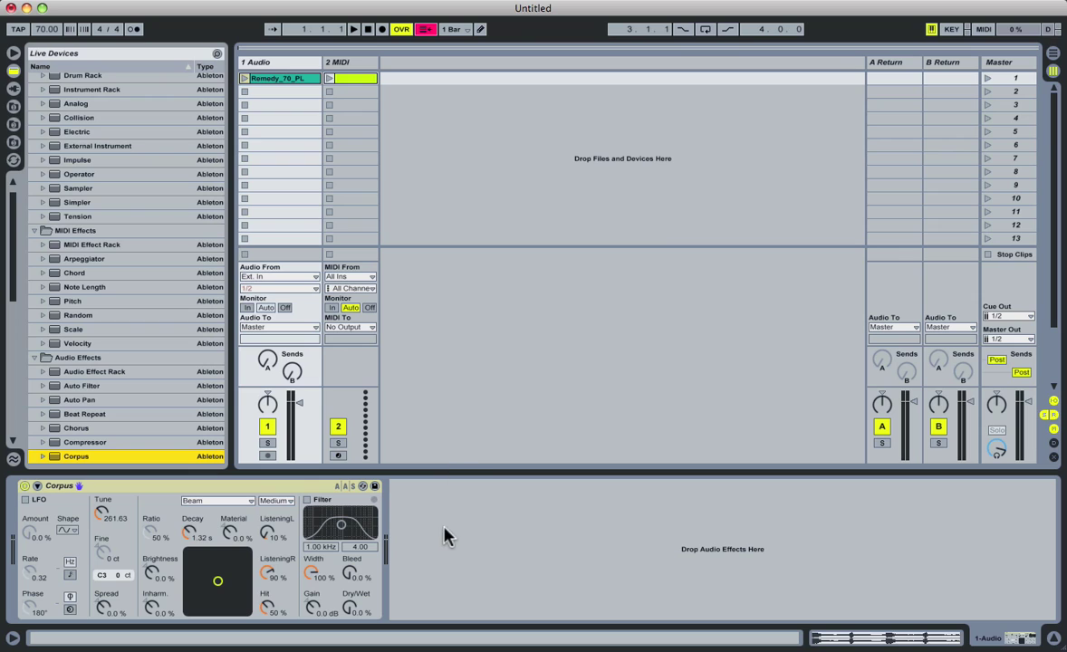
click(308, 486)
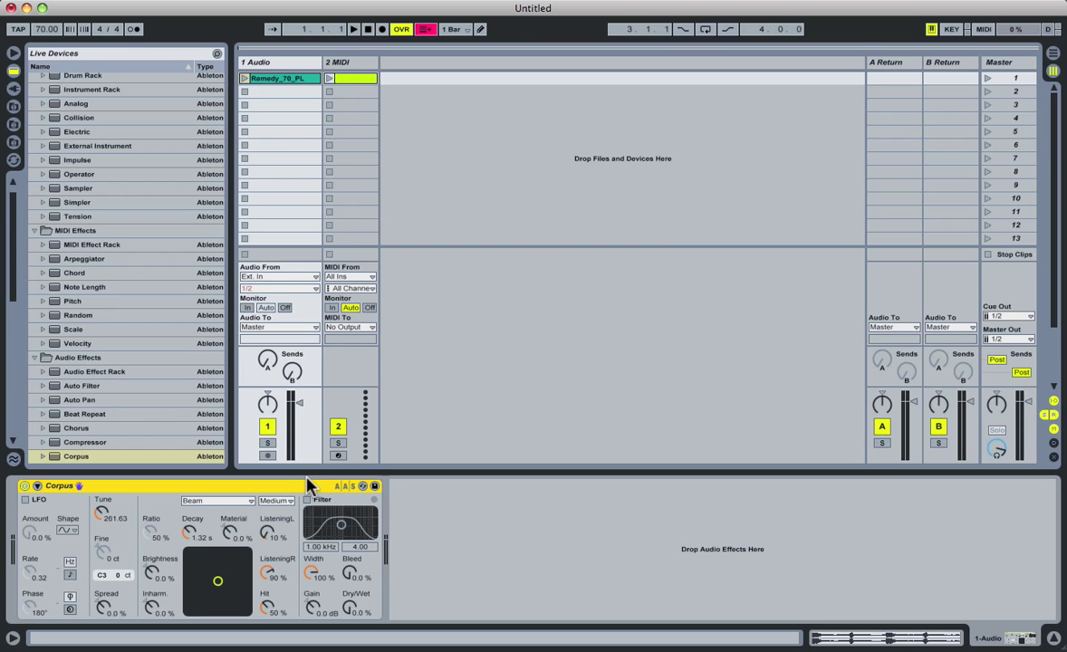
Switch Corpus's resonator to Plate and bring up the Remedy_70_PL.wav clip's waveform.
click(231, 500)
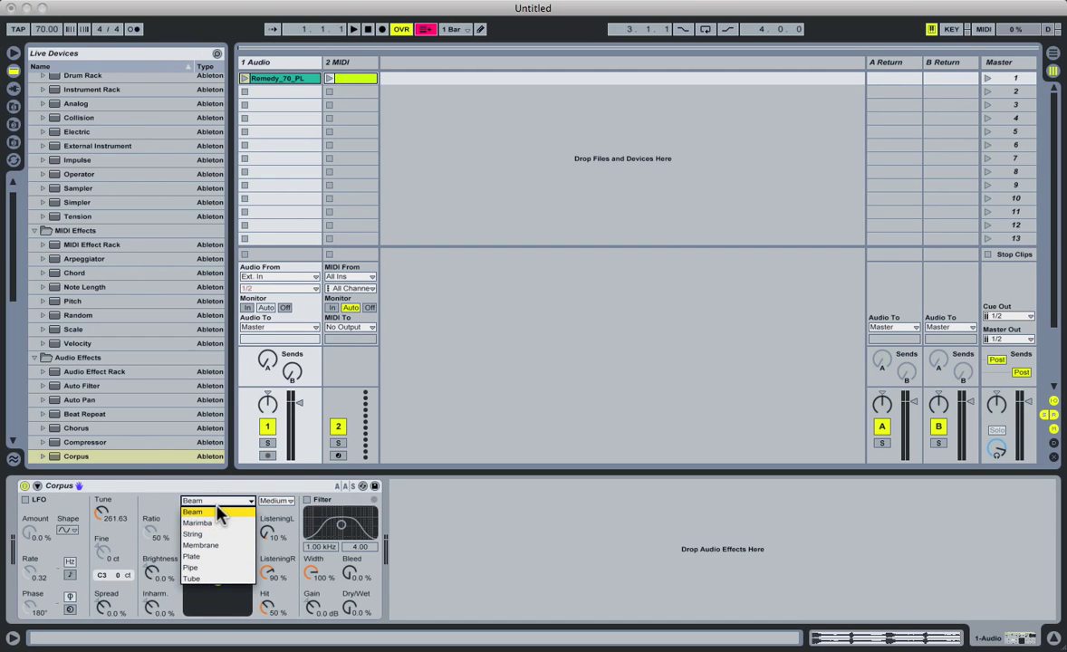
click(205, 561)
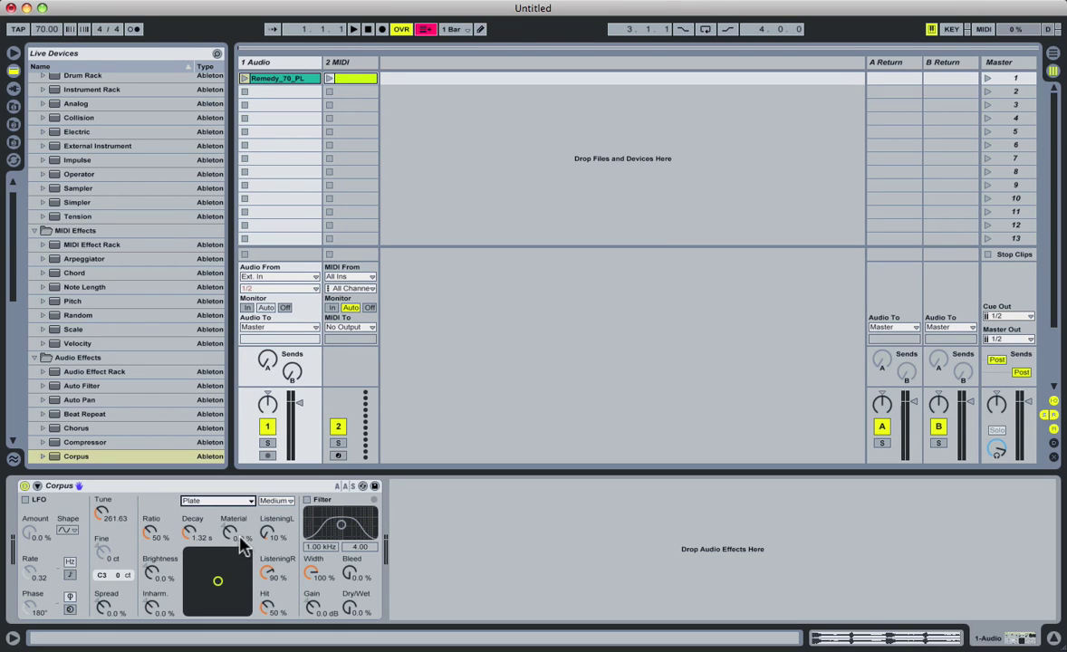
click(215, 493)
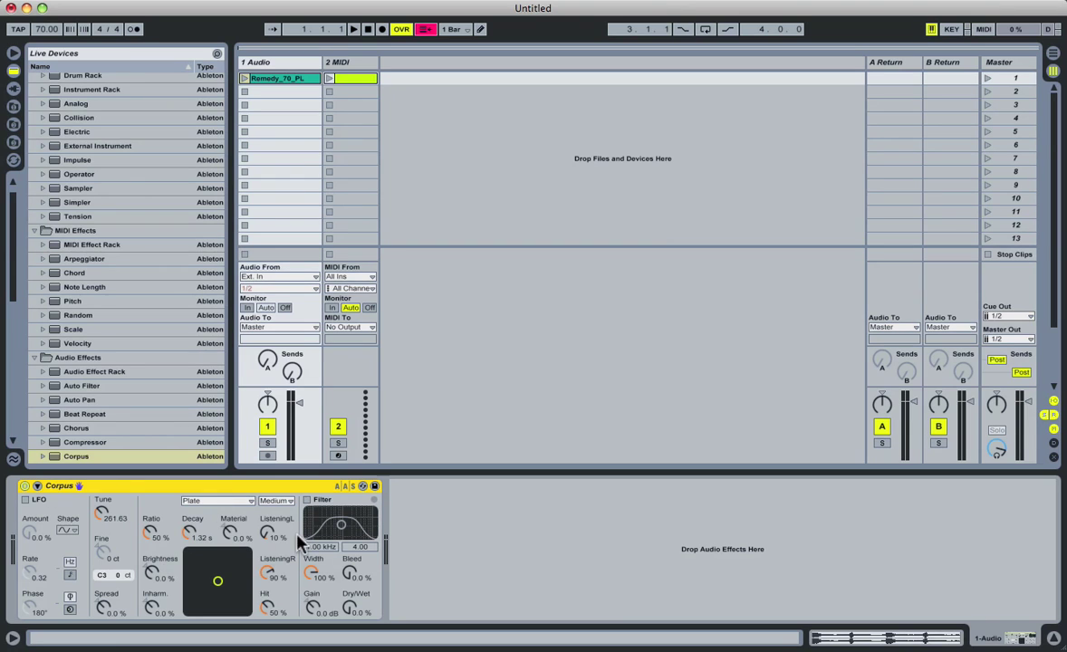
click(277, 81)
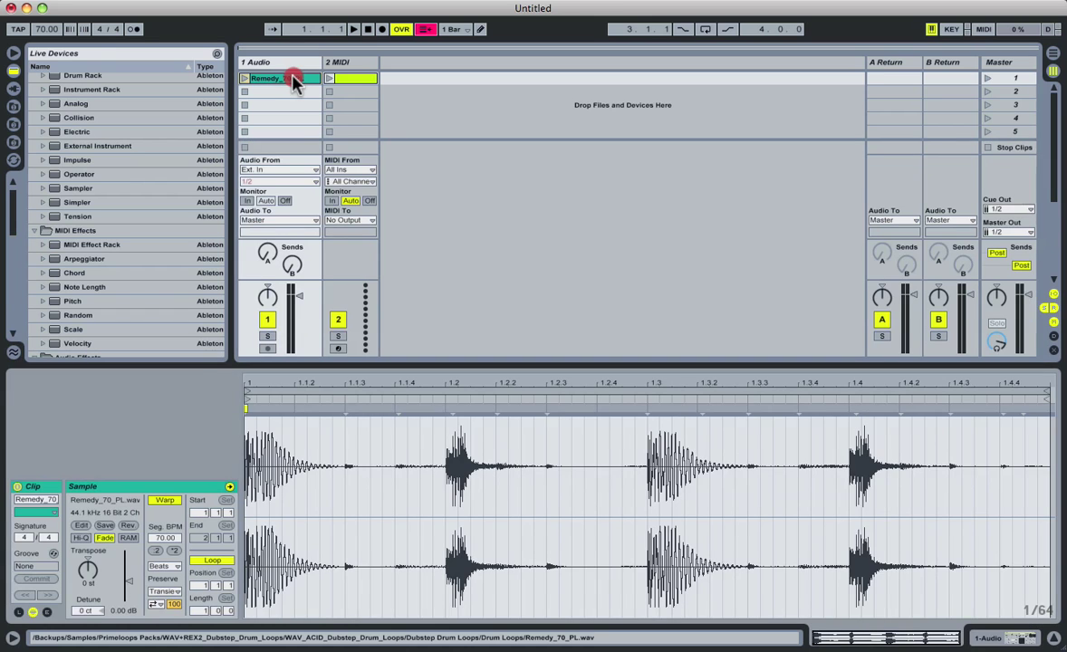
click(244, 78)
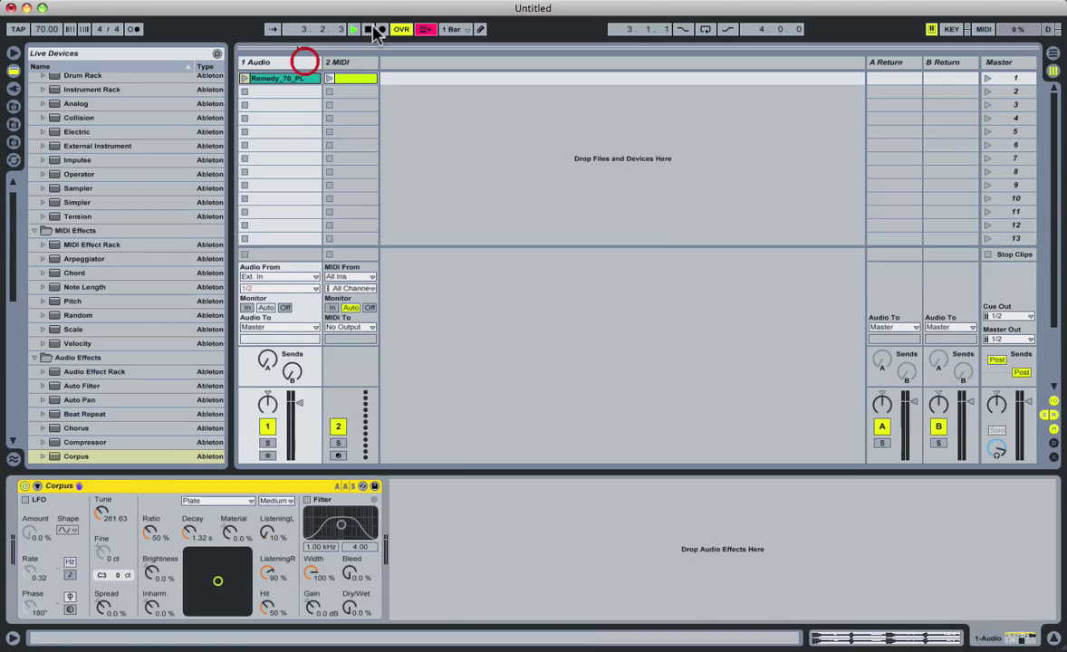
click(369, 29)
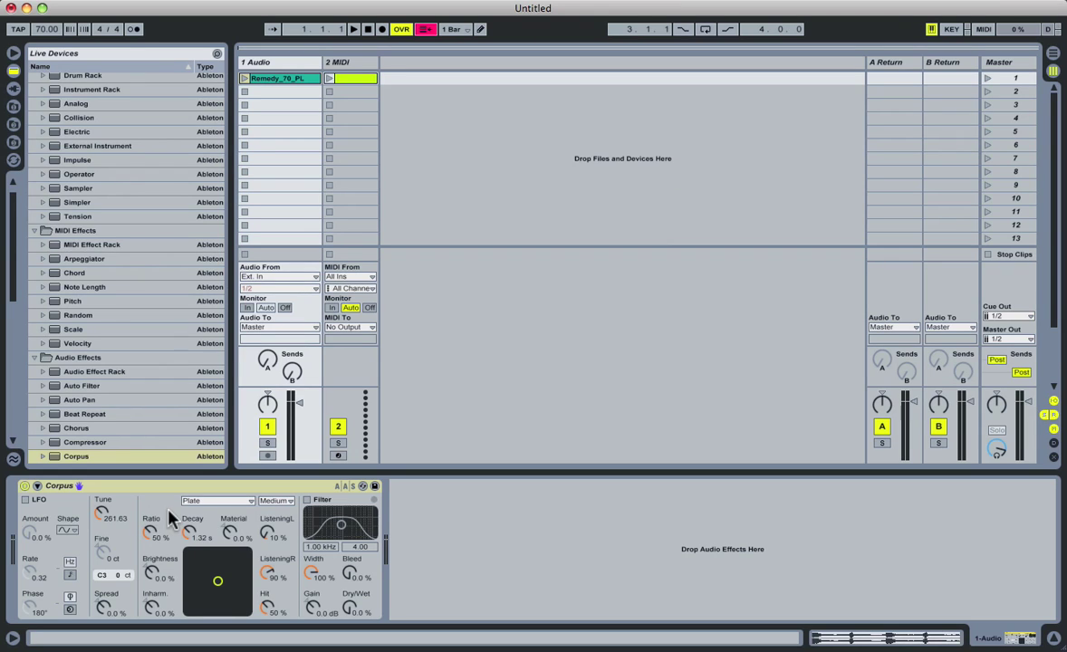
click(189, 489)
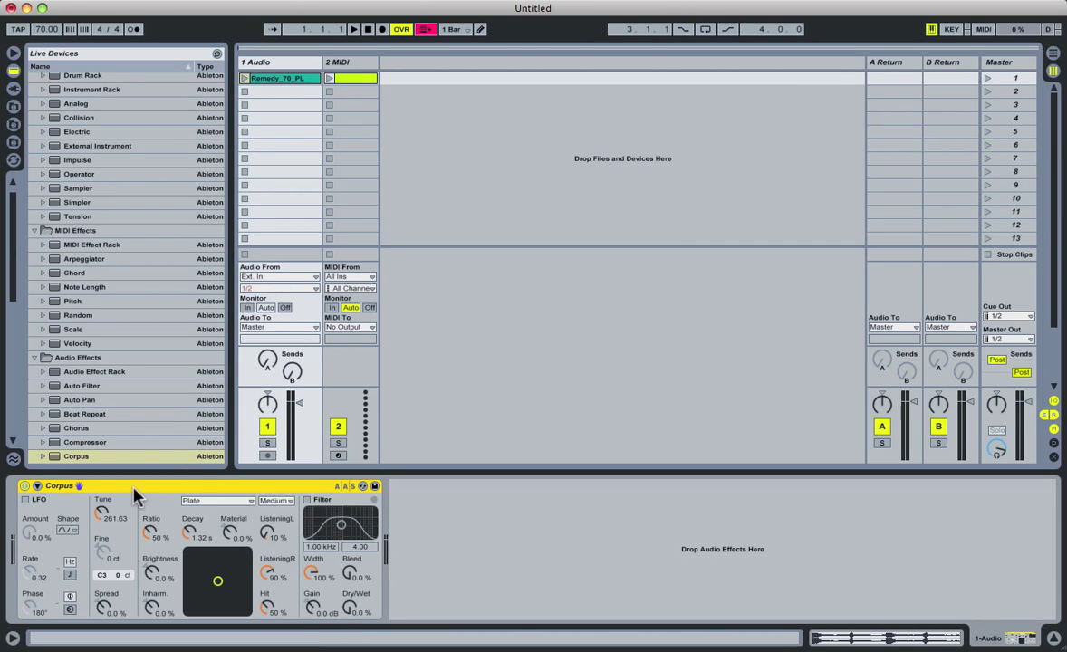
Play the drum loop, lower Corpus Dry/Wet to 9.4%, then stop and rewind.
click(245, 79)
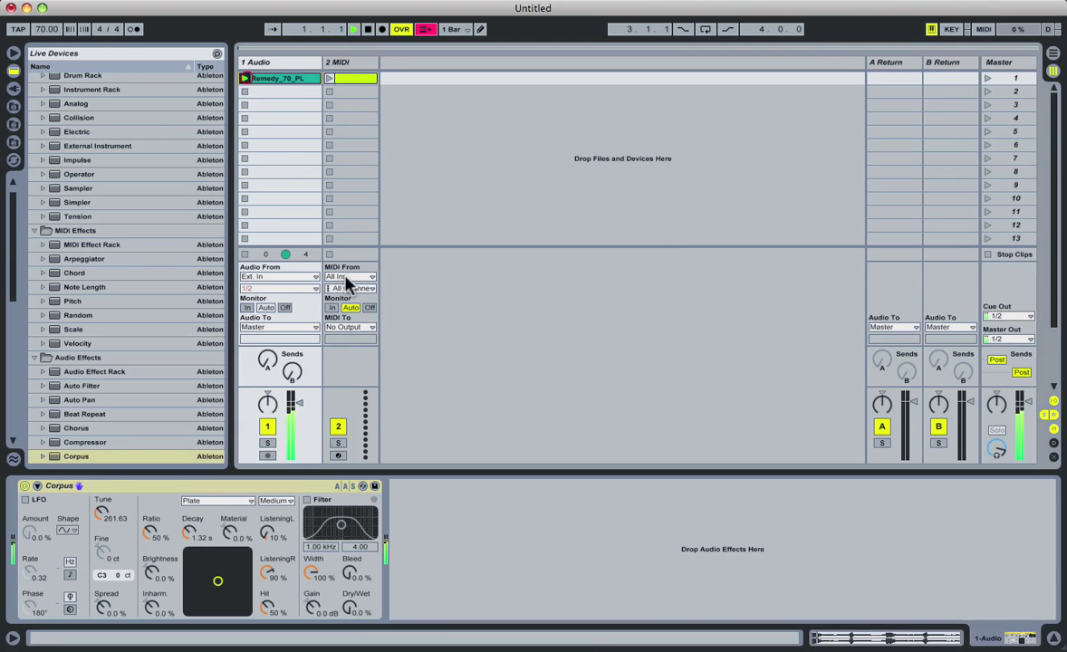
drag(353, 616, 353, 648)
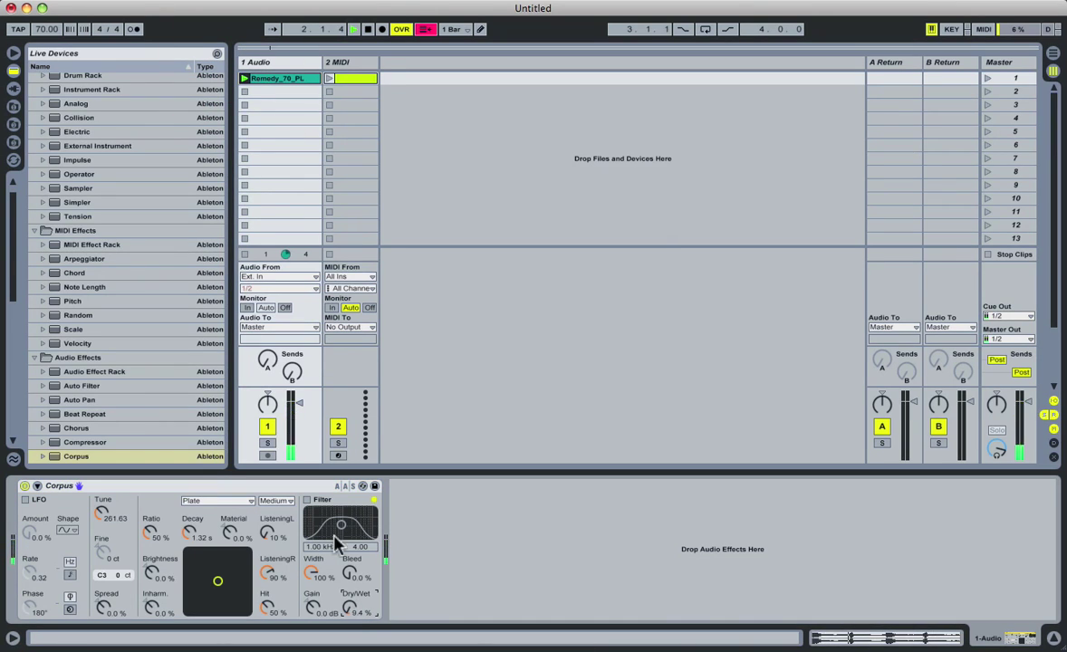
click(247, 254)
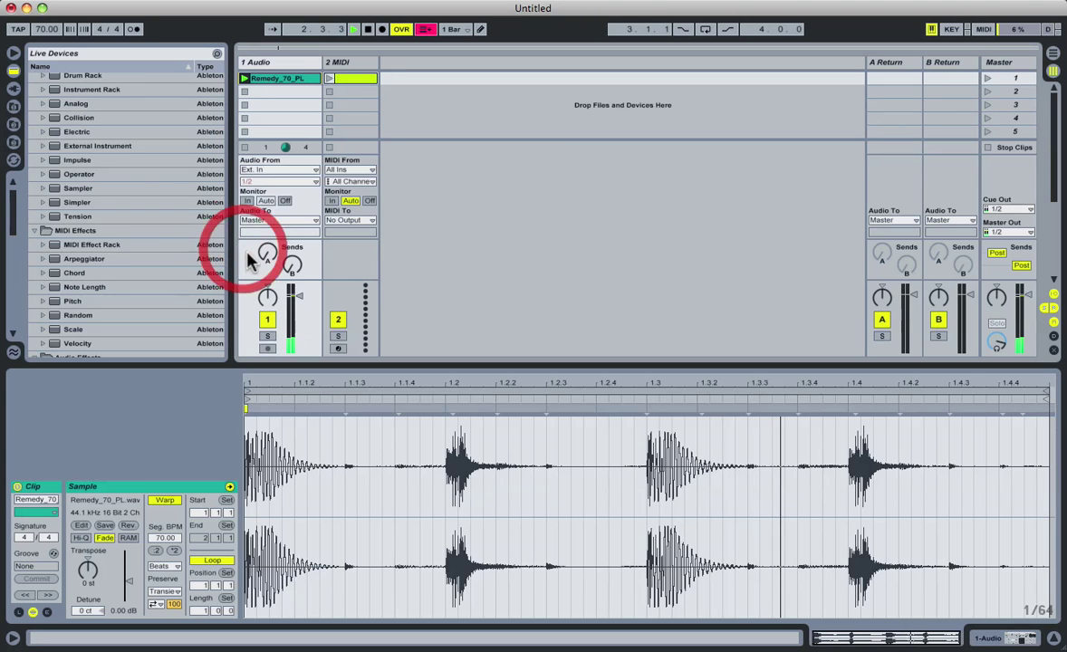
click(276, 62)
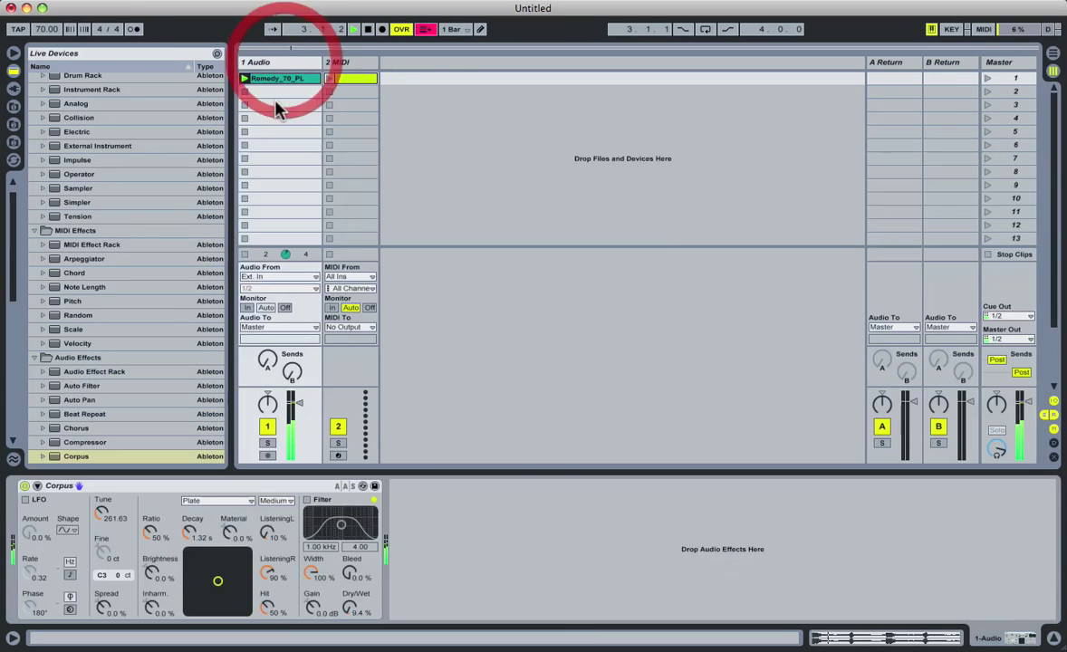
click(244, 255)
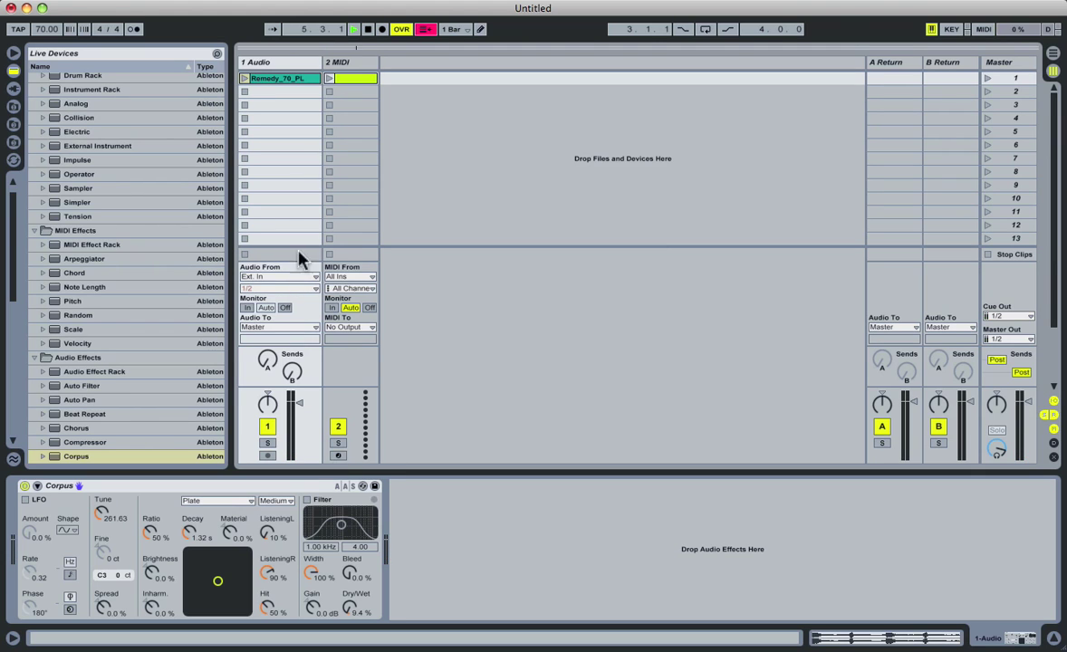
click(367, 29)
click(369, 29)
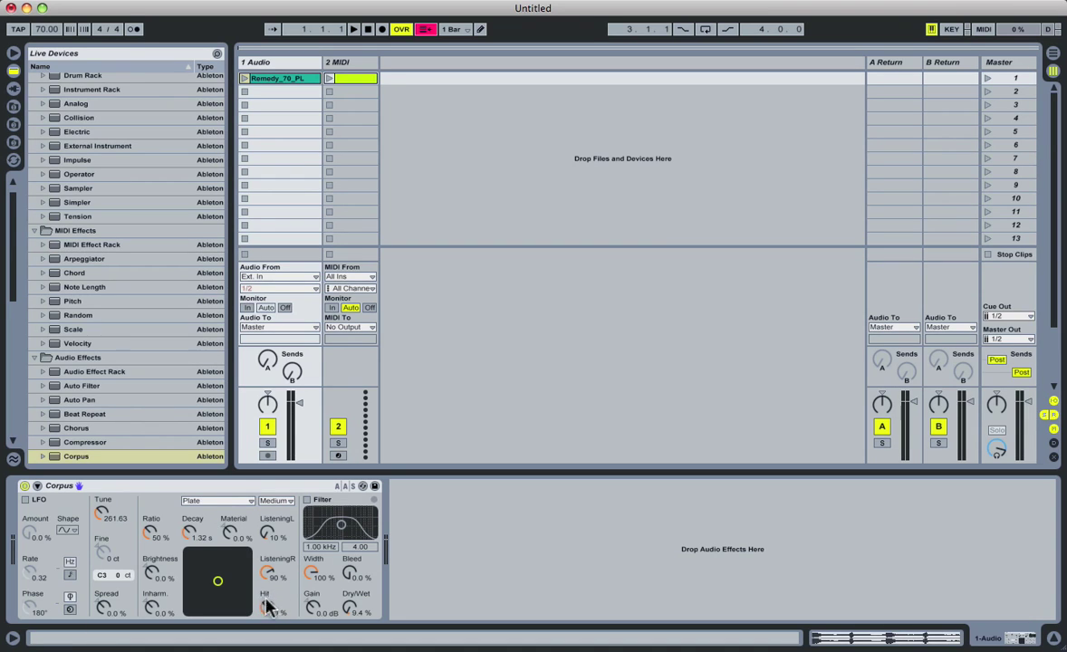
Set Corpus Hit to 55% and leave the resolution on Medium.
drag(267, 608, 267, 645)
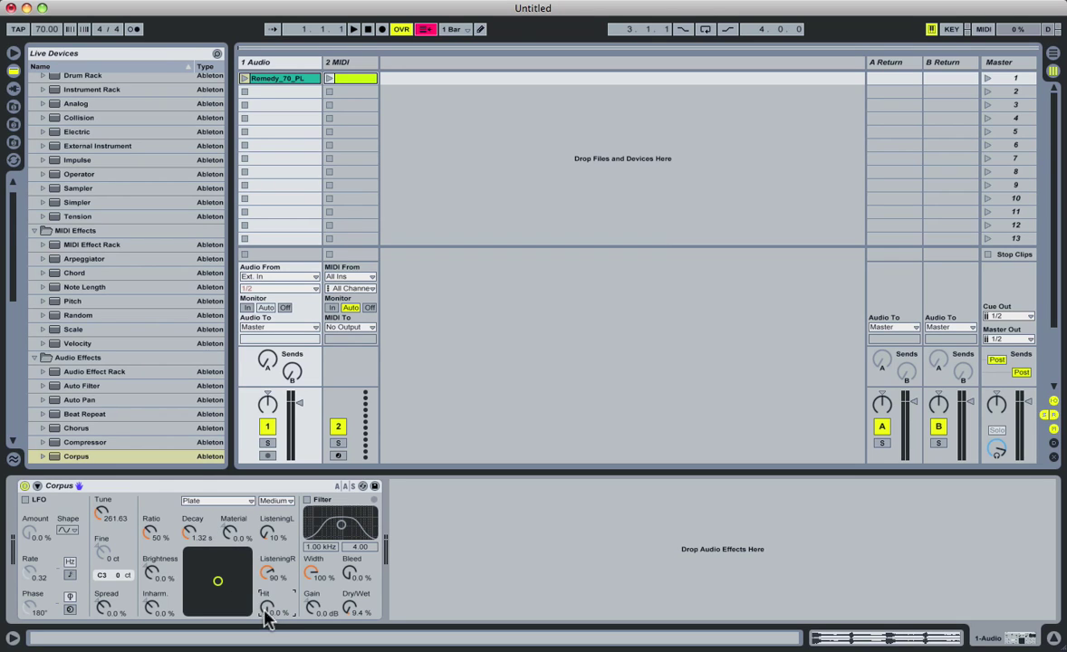
drag(269, 612, 268, 588)
click(270, 503)
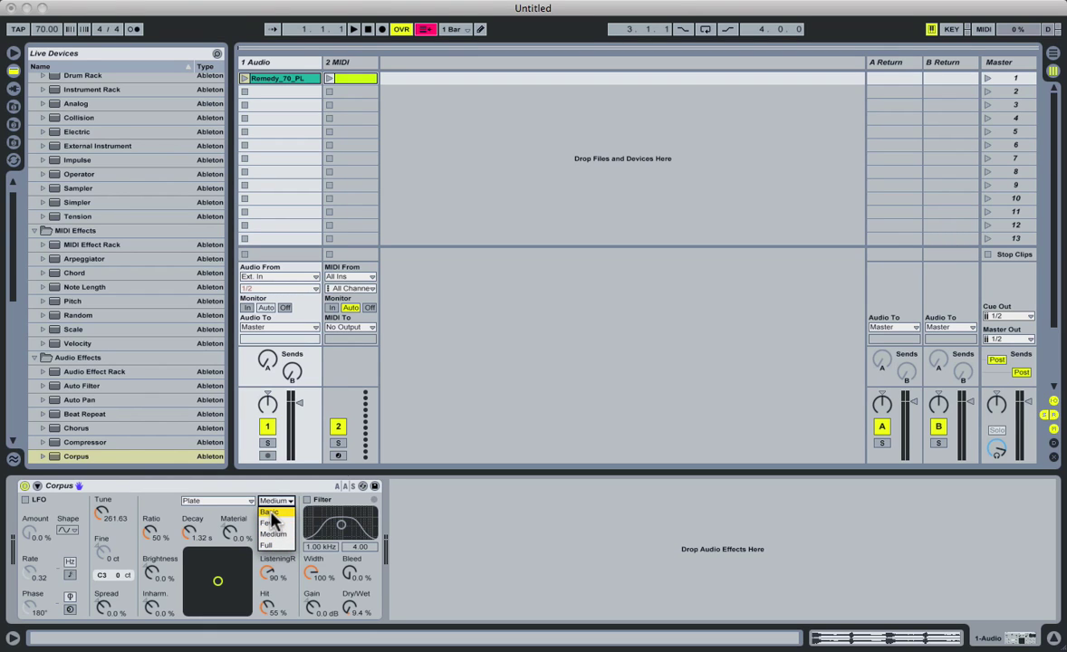
click(279, 500)
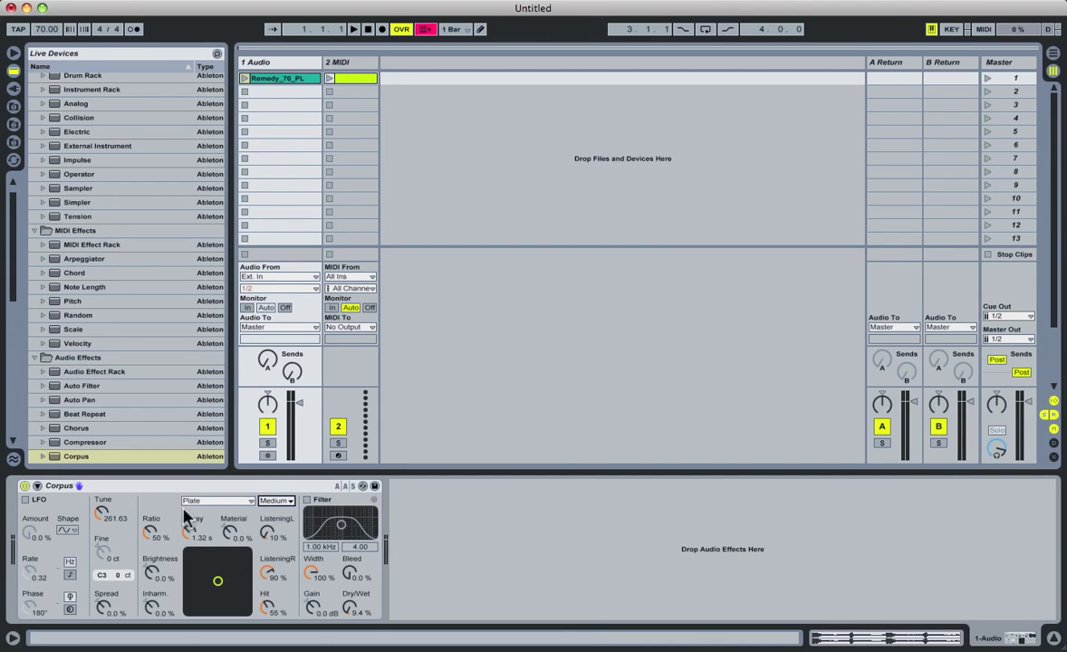
click(245, 78)
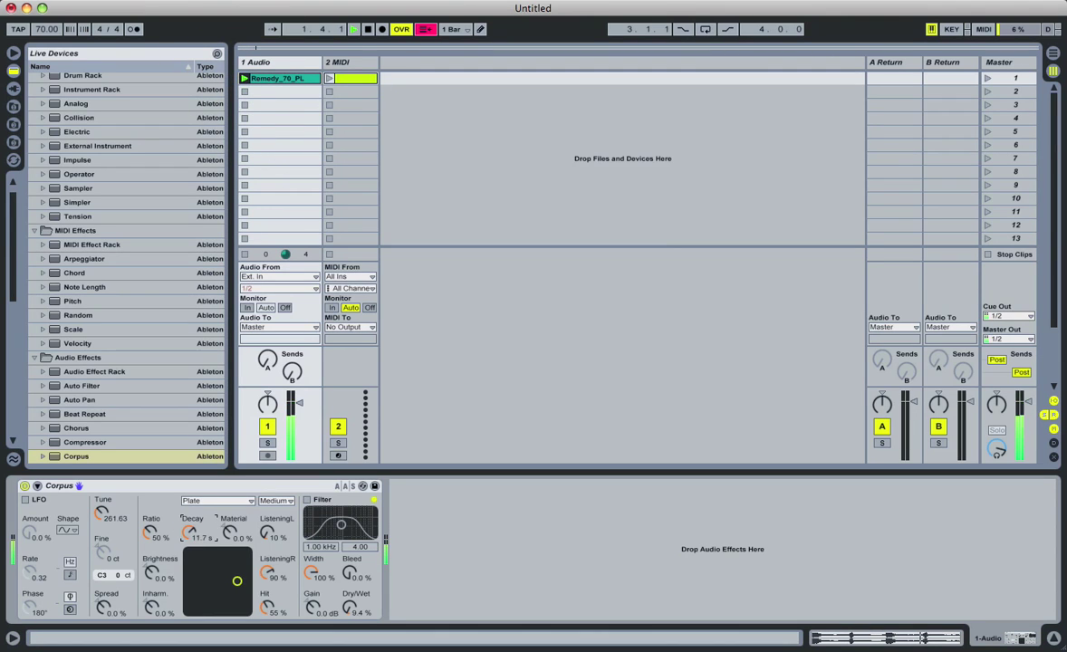
Set Corpus Decay to 1.19 s, pausing and restarting the loop to listen.
drag(185, 536, 188, 566)
click(150, 527)
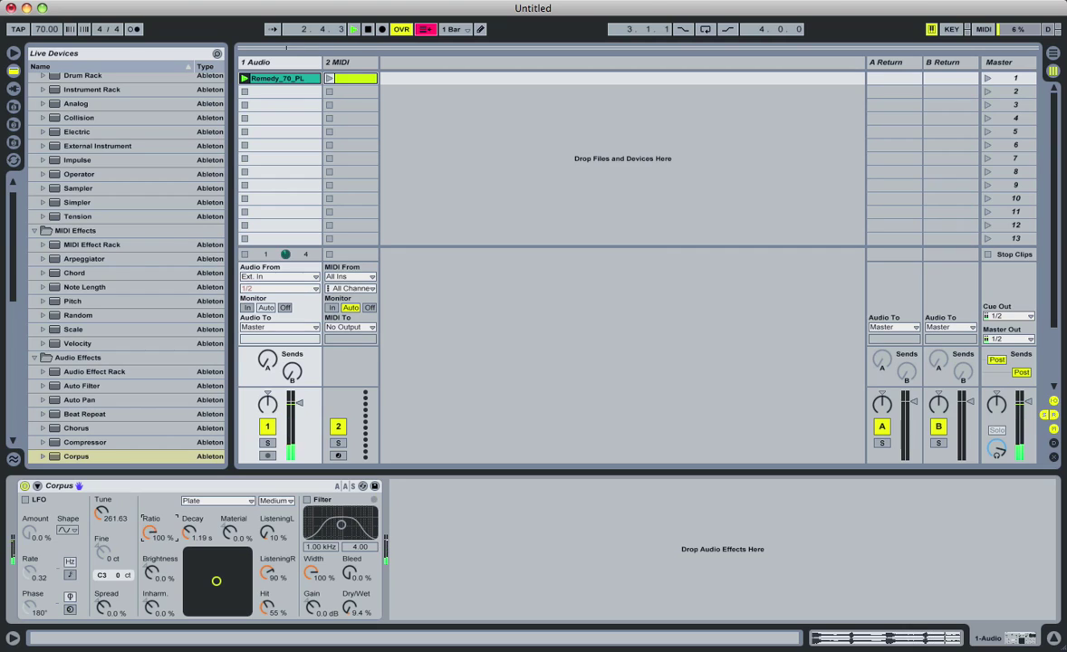
key(space)
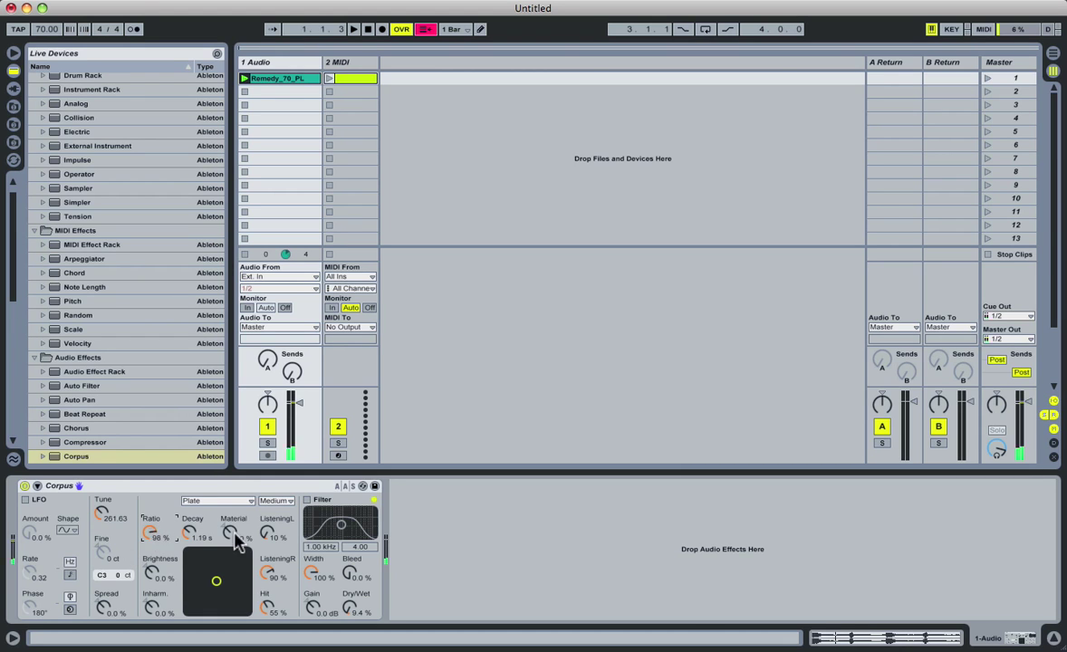
key(space)
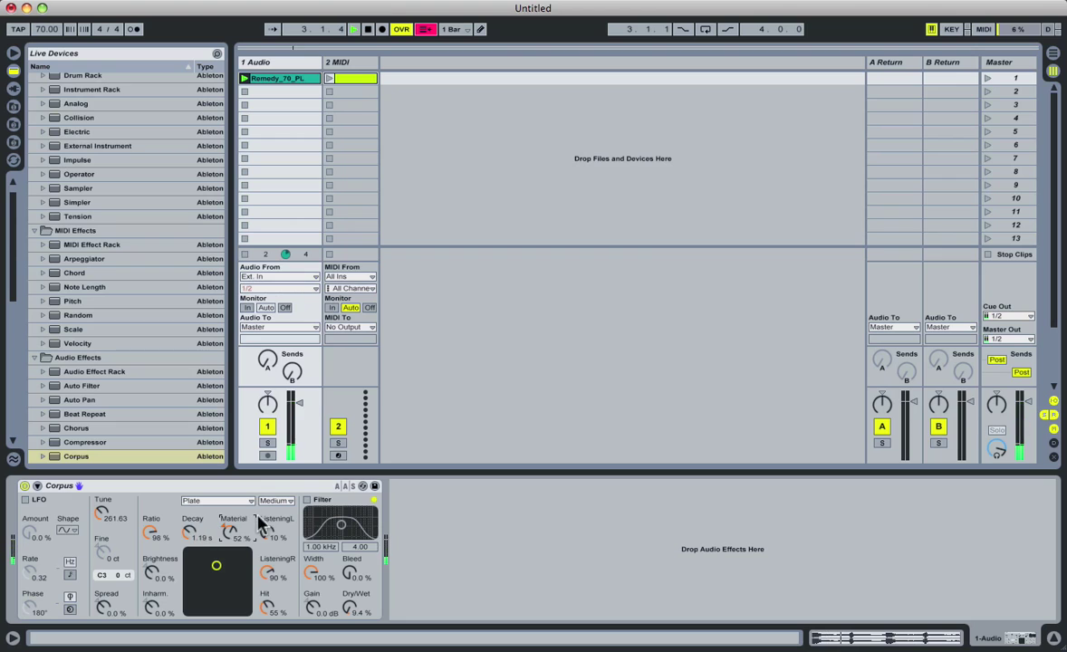
Set Material to -35%, Hit to 31%, Brightness to 84%, and enable the filter.
drag(231, 533, 270, 589)
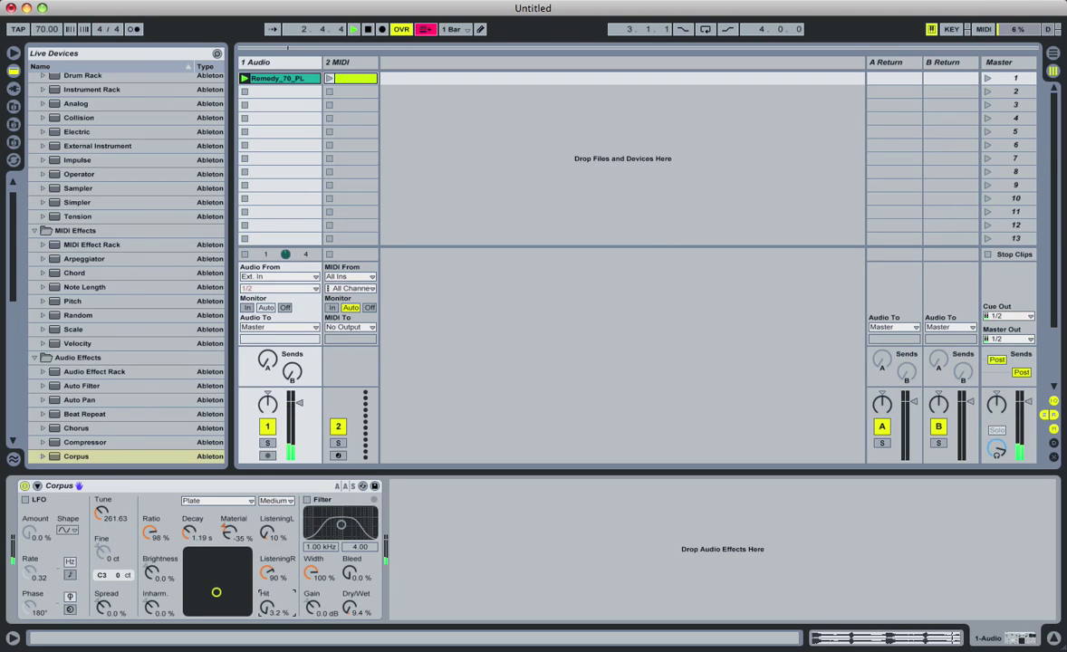
drag(270, 589, 270, 571)
drag(151, 607, 151, 589)
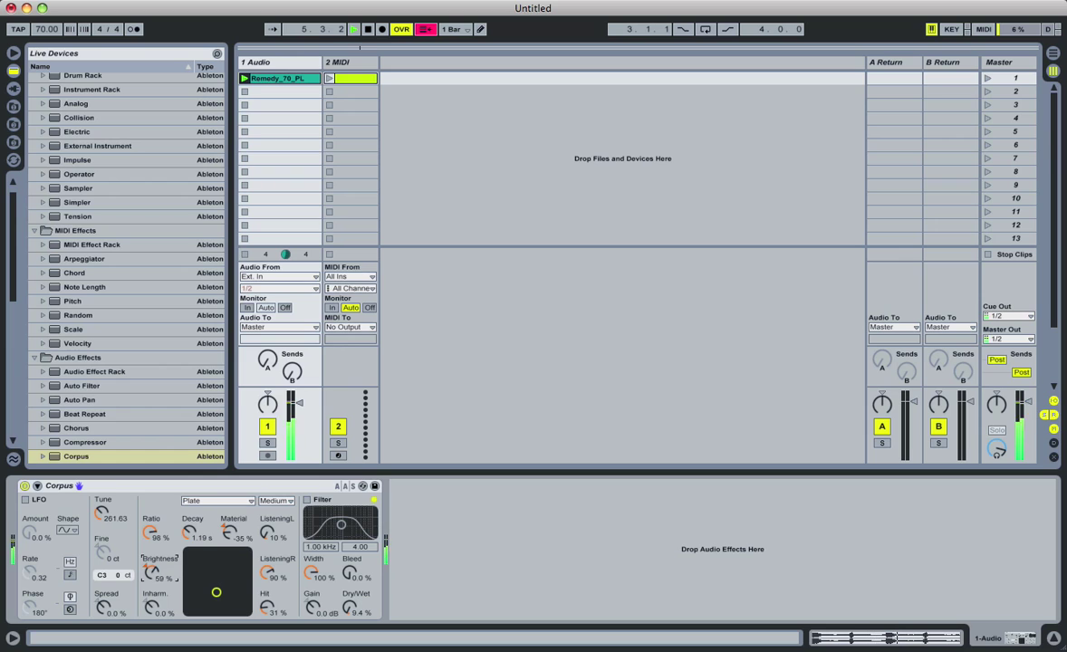
drag(151, 571, 179, 534)
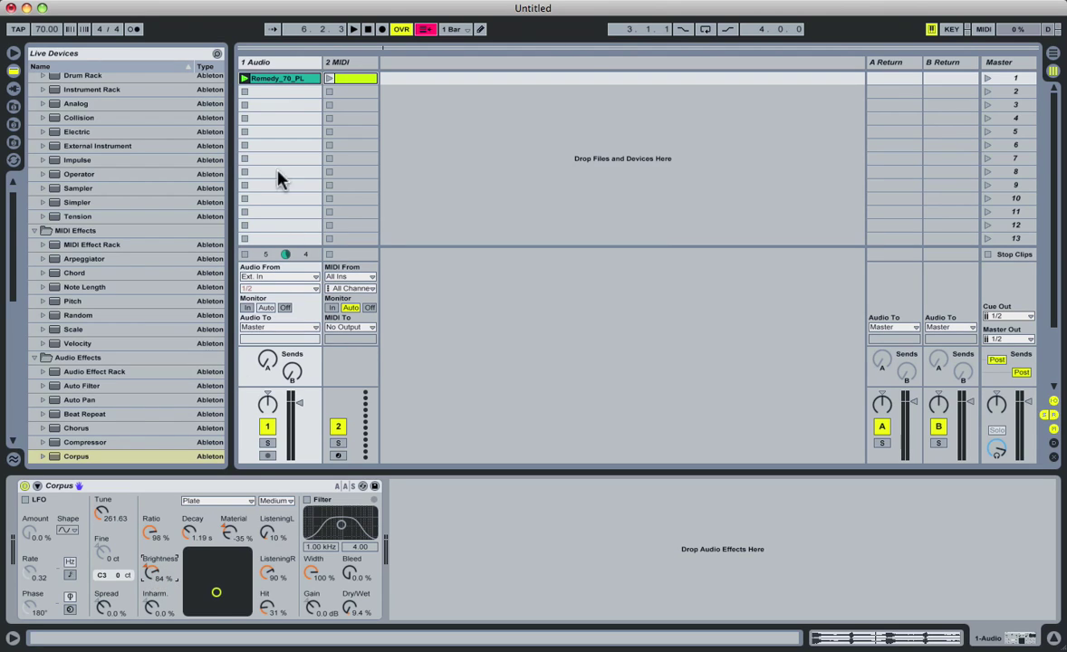
click(308, 500)
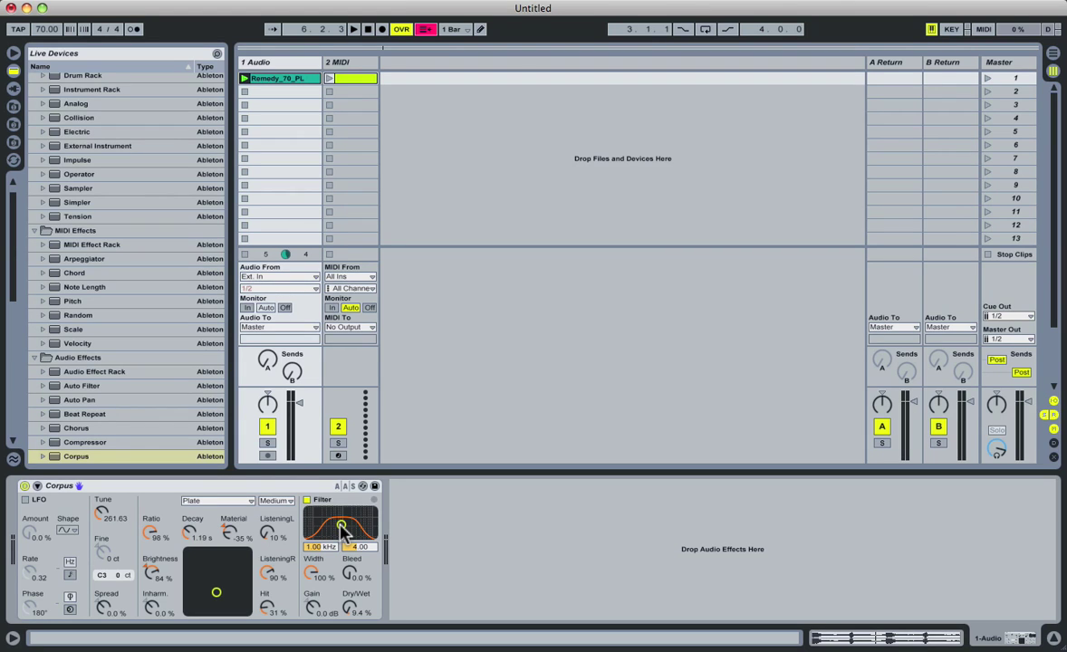
Tune the Corpus filter to 3.86 kHz with 5.39 bandwidth, Dry/Wet near 10%.
key(space)
mouse_move(342, 528)
mouse_down()
mouse_move(373, 515)
mouse_move(312, 518)
mouse_move(362, 524)
mouse_move(354, 516)
mouse_up()
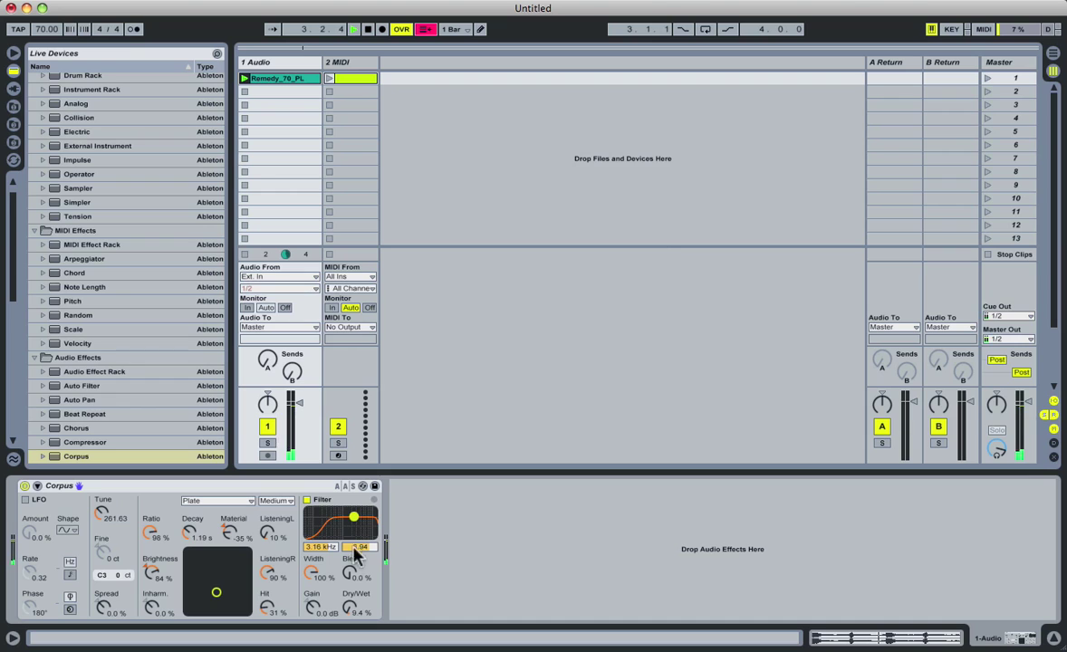
drag(361, 605, 361, 607)
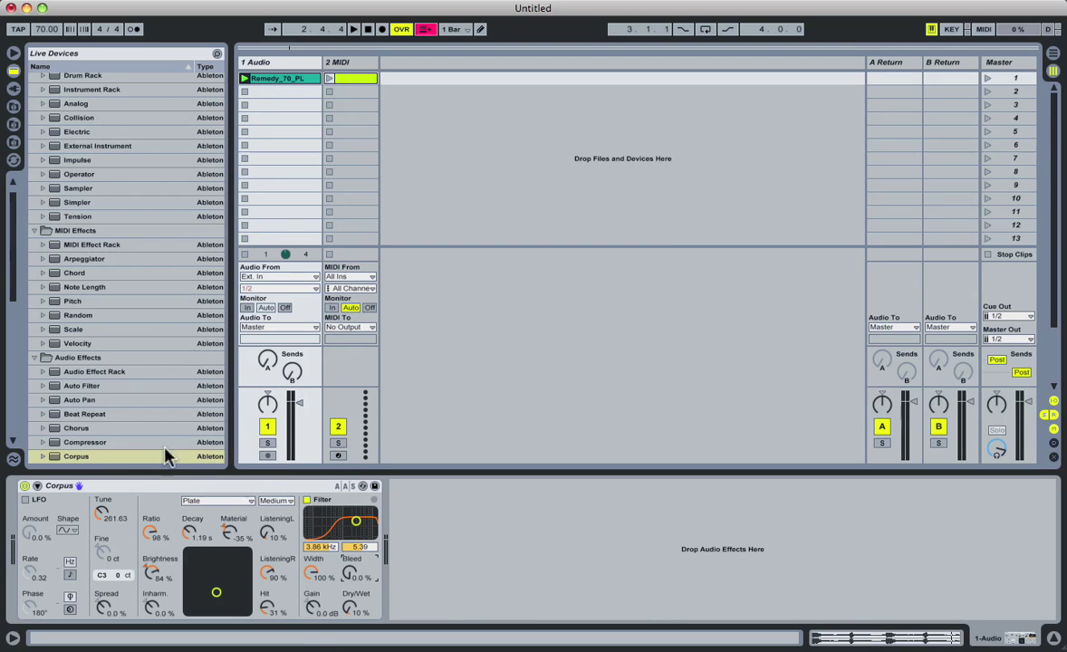
Retune Corpus to 424.55 Hz (G#3, 38 ct) and set Spread to -100%.
mouse_move(103, 510)
mouse_down()
mouse_move(97, 454)
mouse_move(98, 531)
mouse_up()
key(space)
click(104, 604)
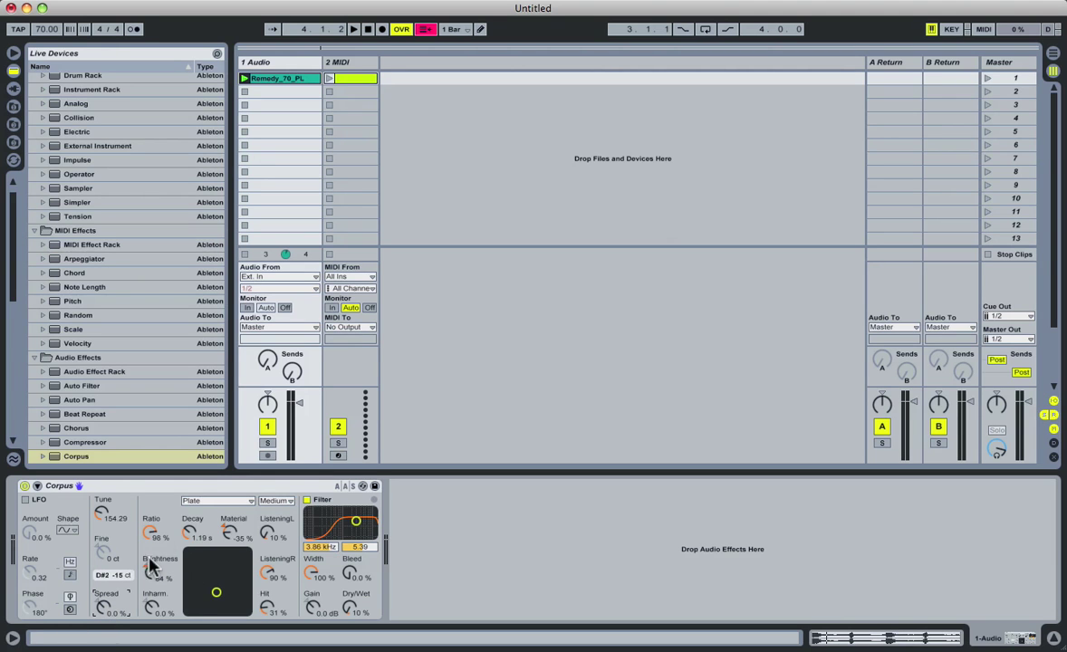
key(space)
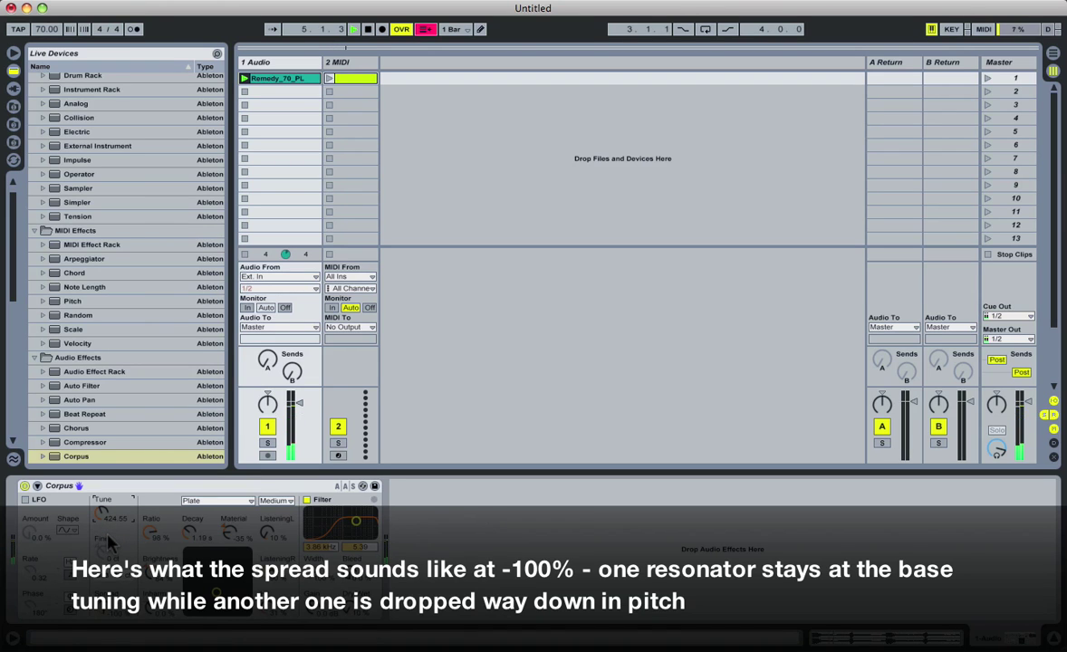
key(space)
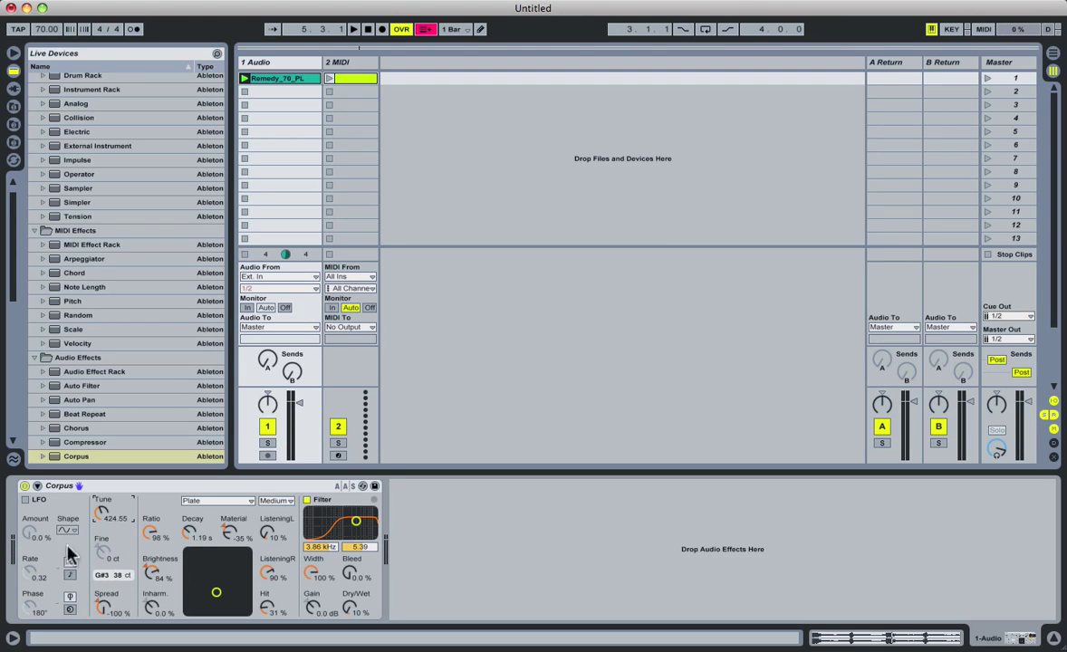
click(120, 580)
Audition the Beam, Marimba, Membrane, Plate and Pipe resonator types during playback.
click(207, 502)
click(208, 514)
key(space)
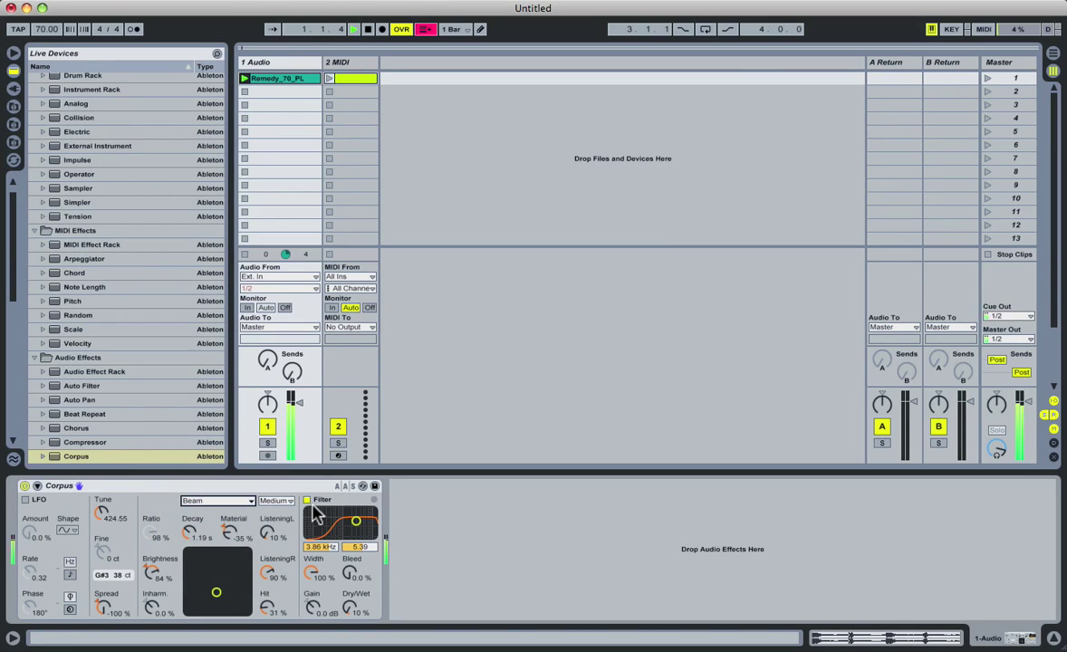
key(Down)
key(Down)
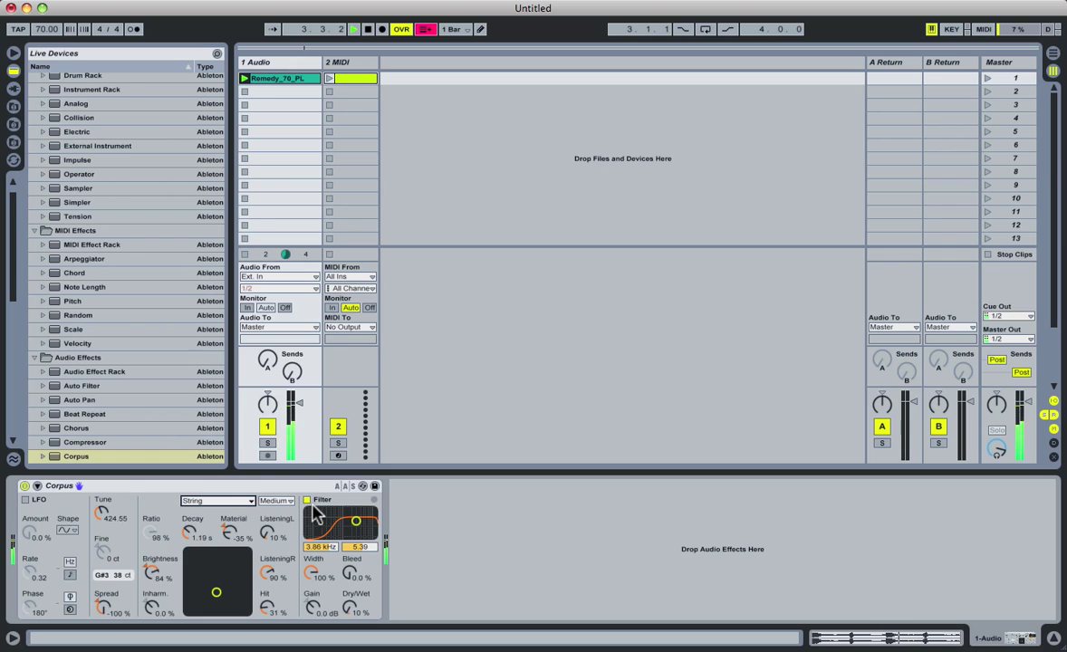
key(Down)
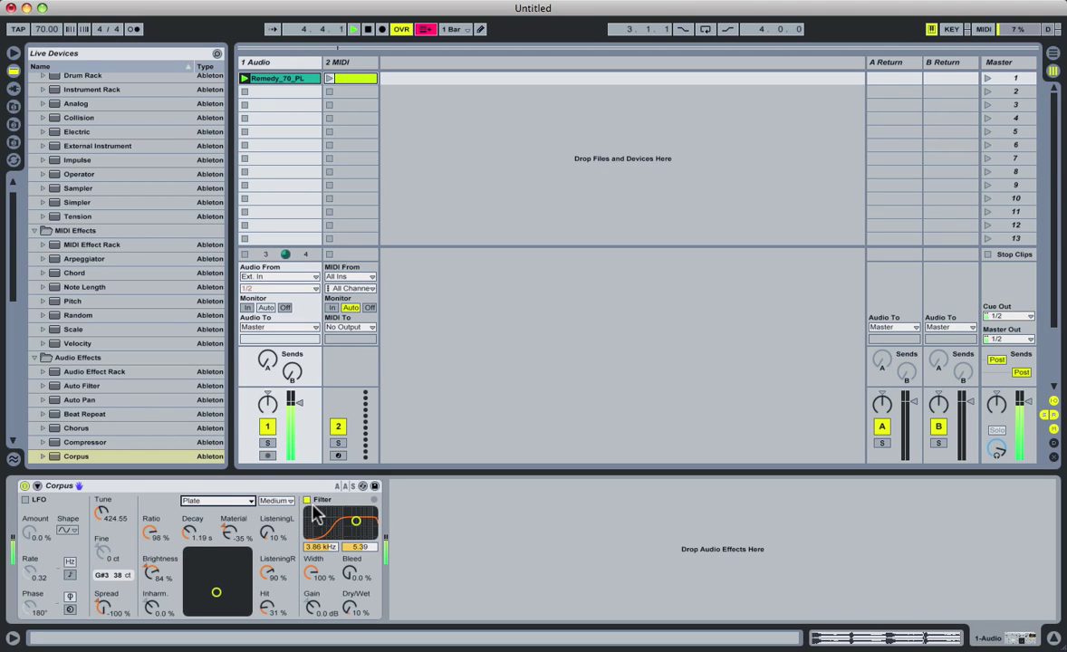
key(Down)
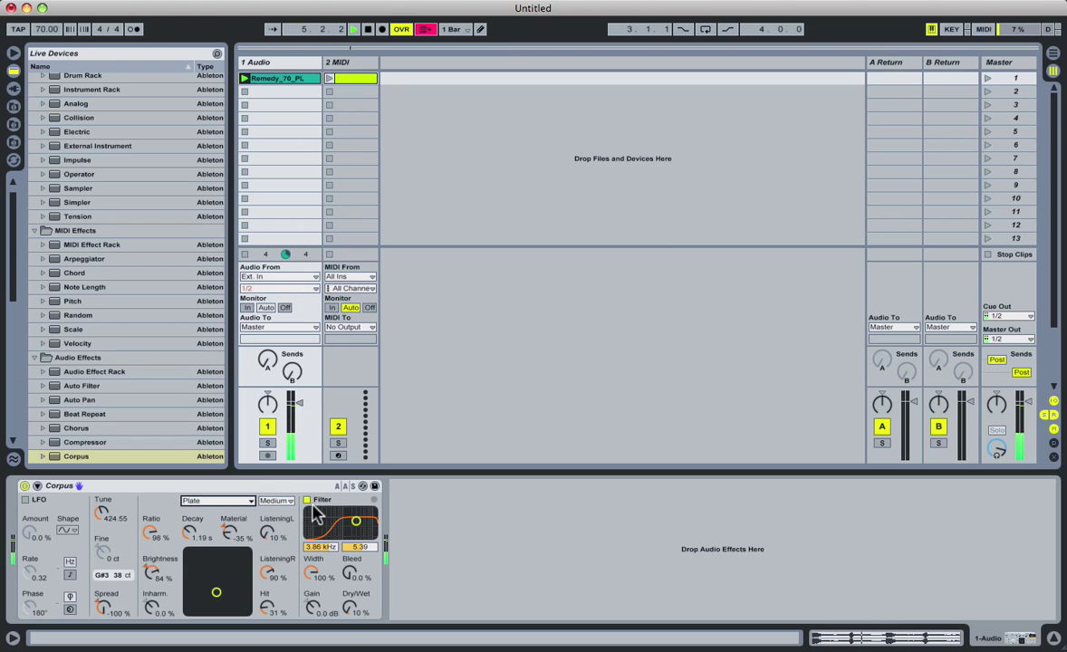
key(Down)
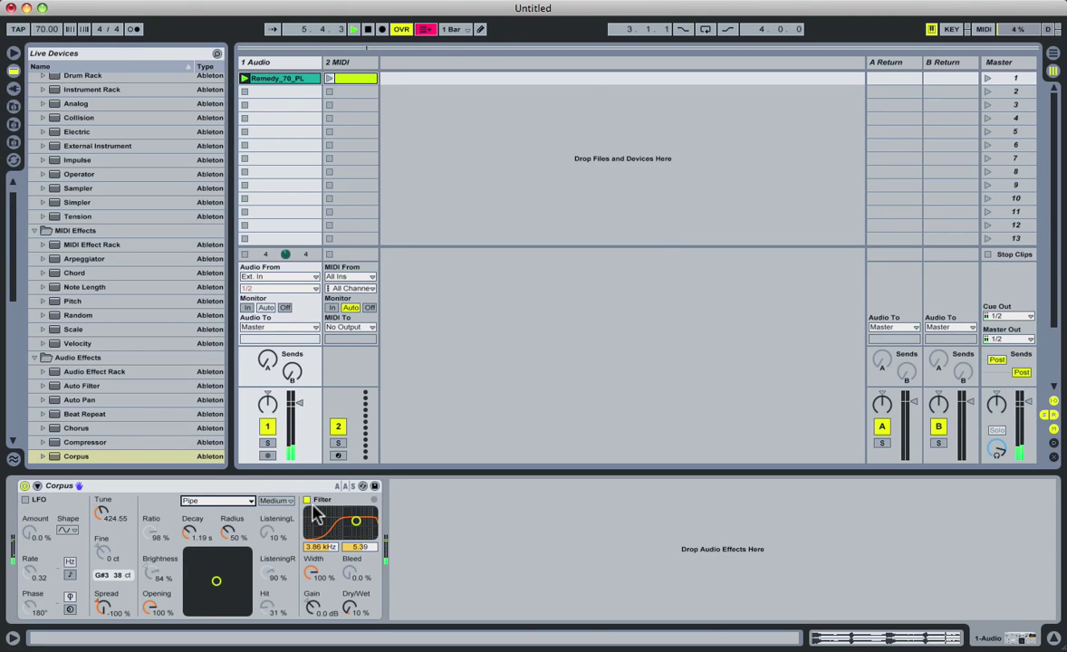
Lengthen Decay to 8.60 s and return the resonator type to Plate.
drag(190, 533, 188, 501)
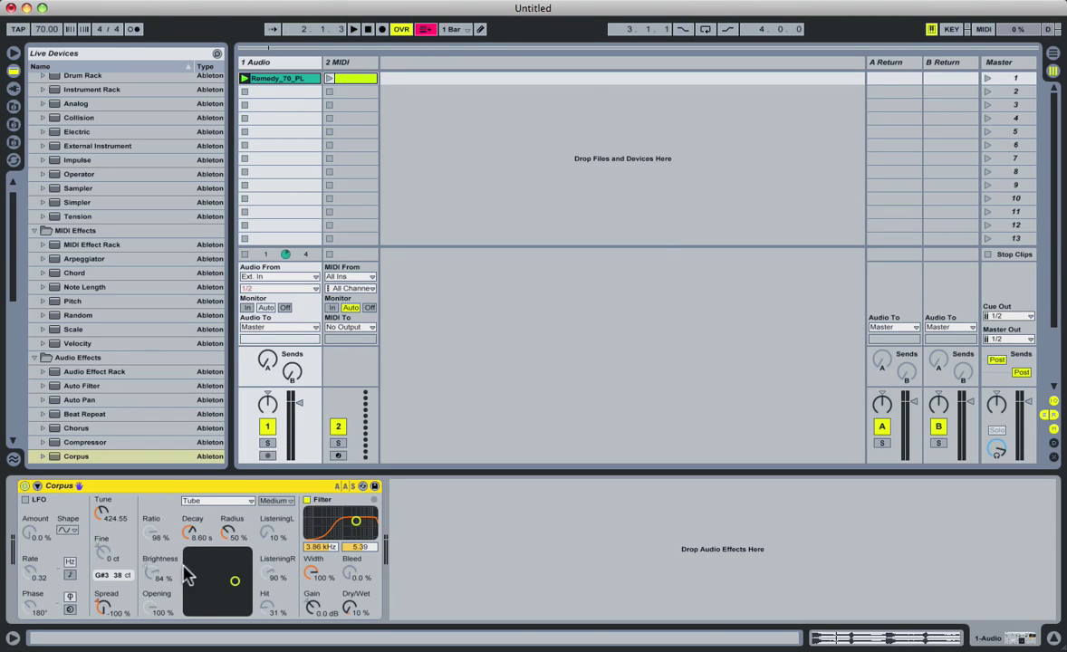
click(234, 501)
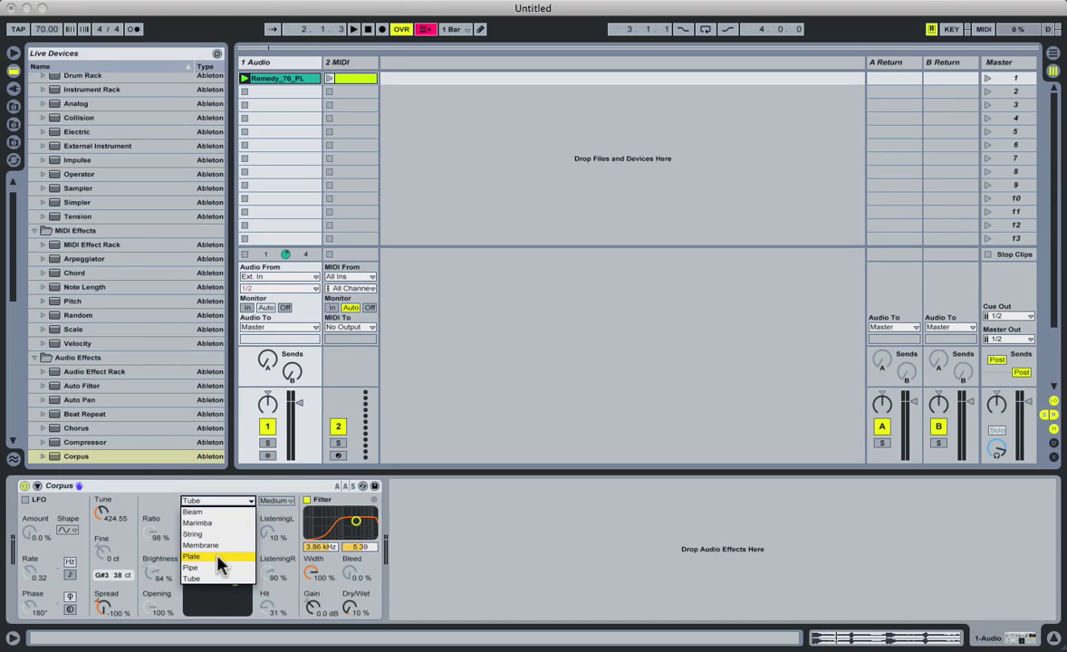
click(218, 557)
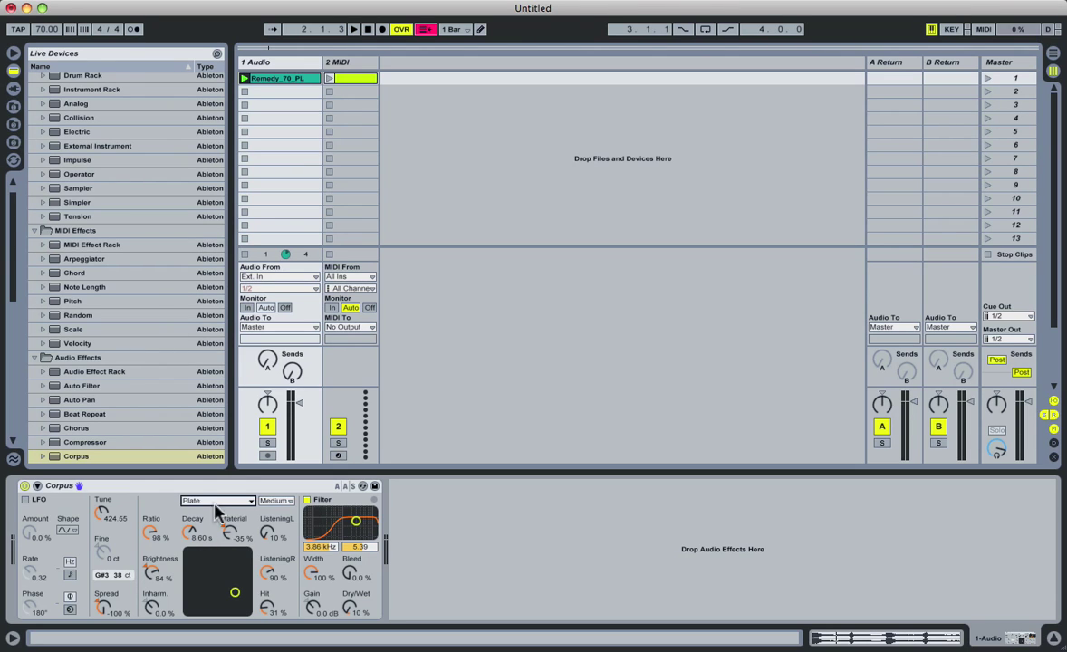
Turn on the Corpus LFO with its Amount set to 90%.
click(308, 497)
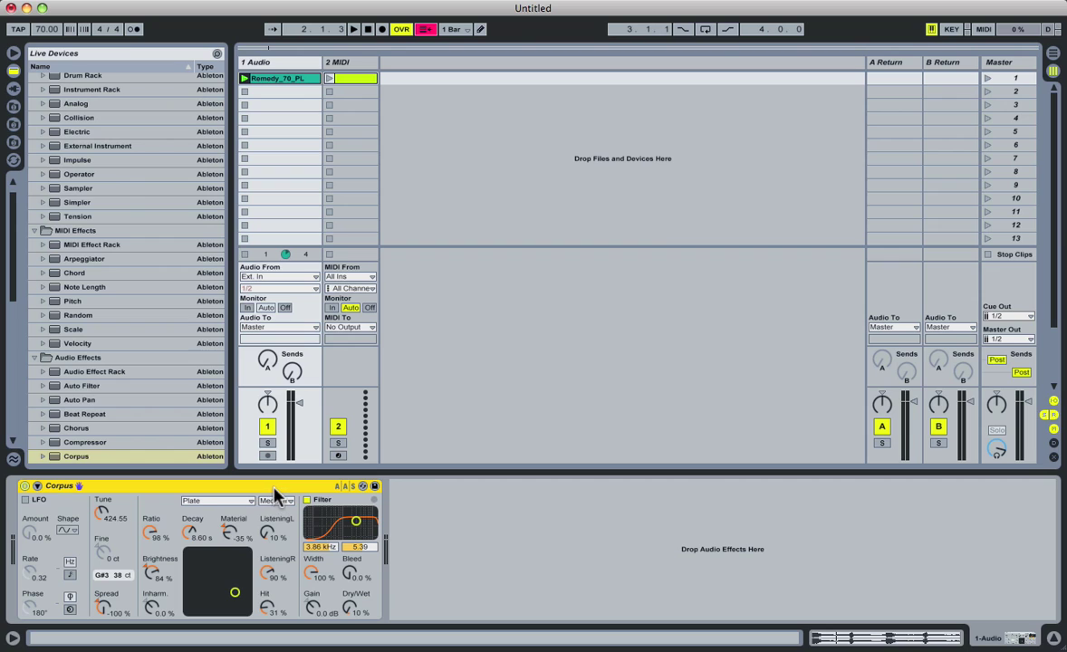
click(27, 499)
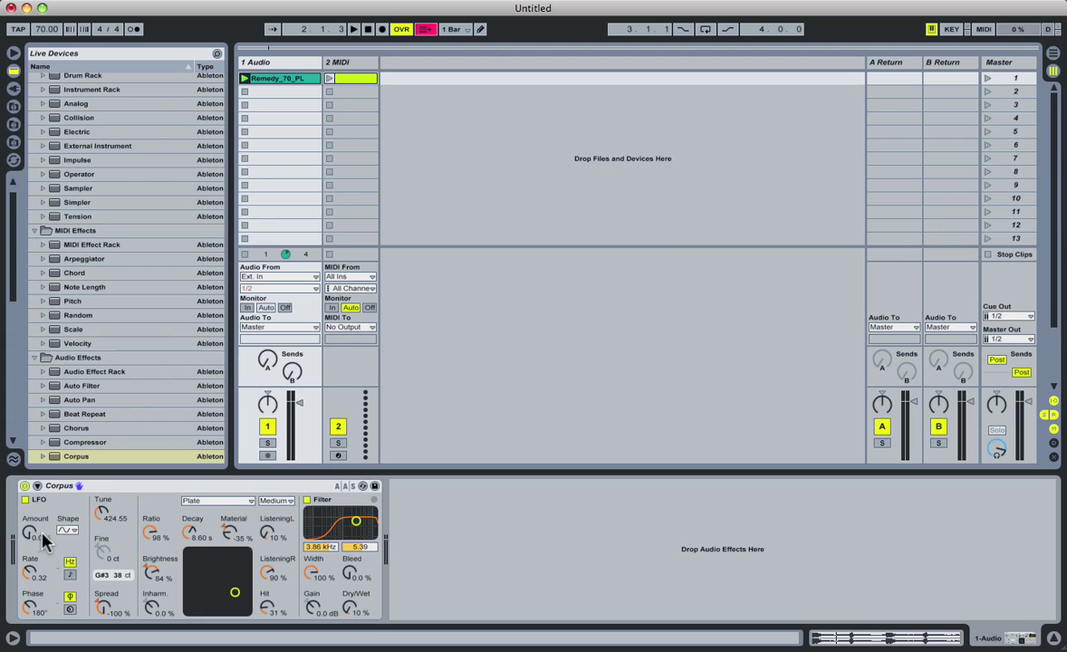
drag(42, 538, 42, 502)
drag(21, 558, 22, 517)
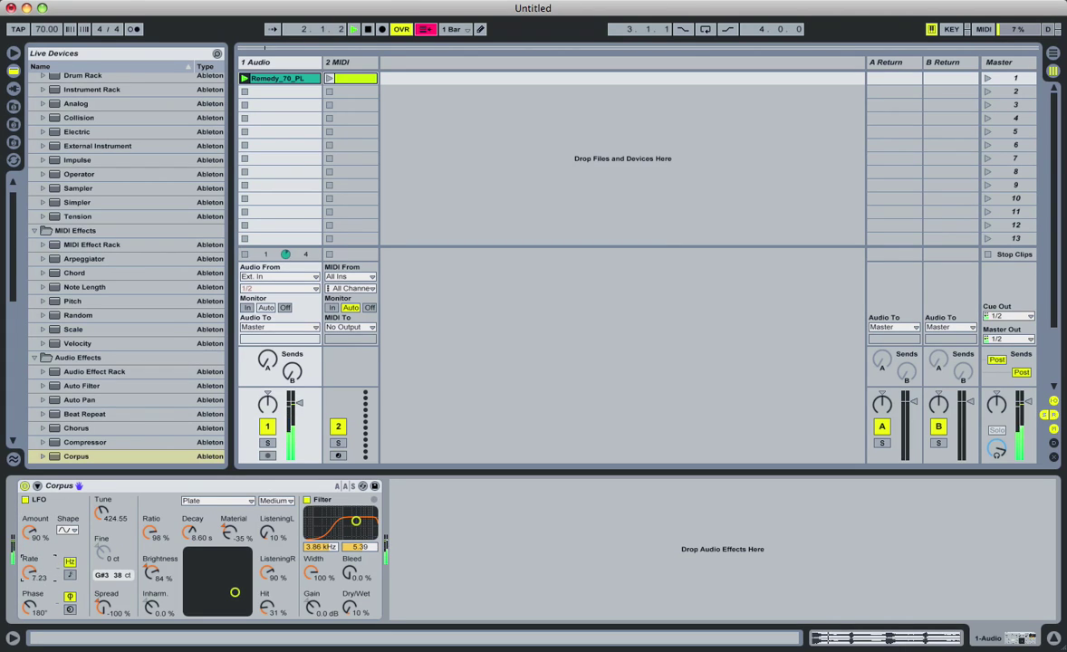
Compare a tempo-synced 1/48 LFO Rate with free-running Hz, ending synced at 1/48.
click(70, 575)
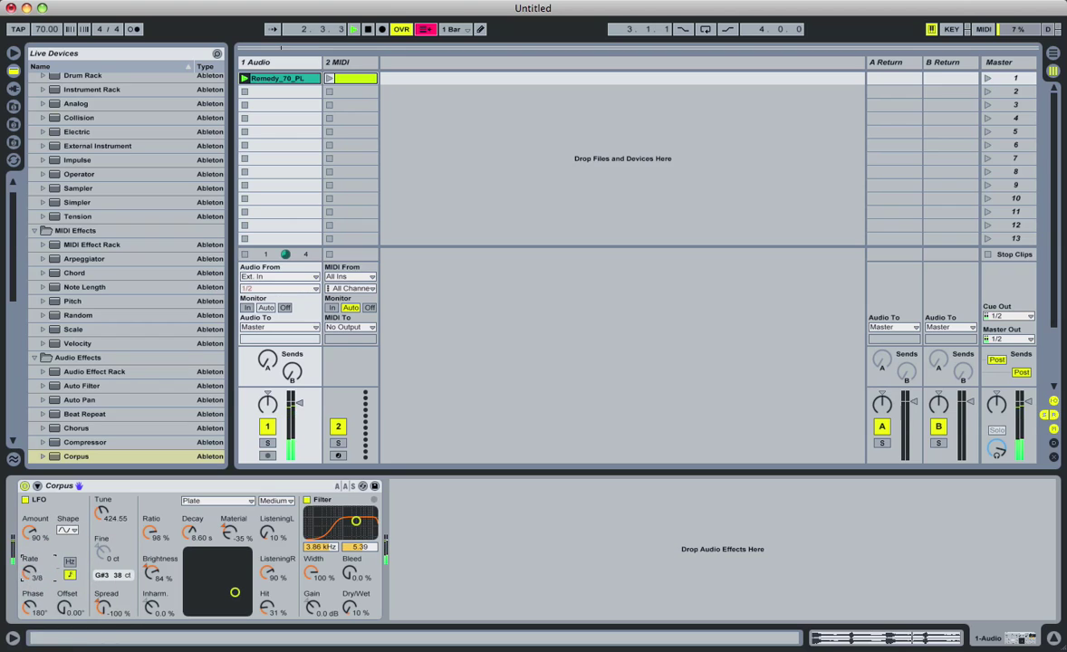
drag(30, 573, 30, 543)
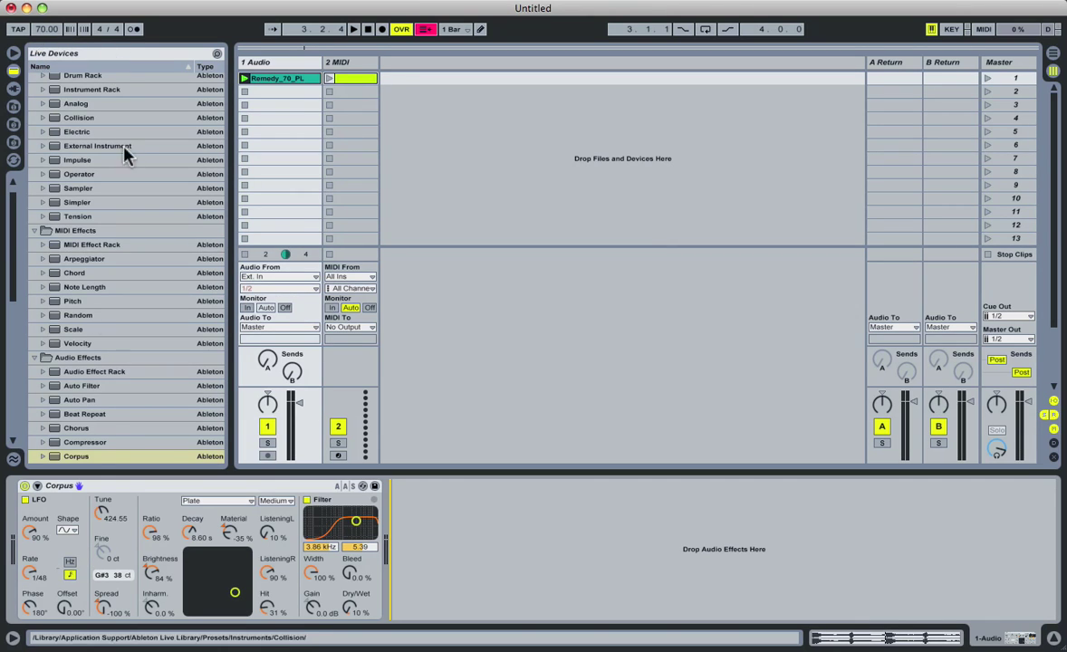
click(70, 562)
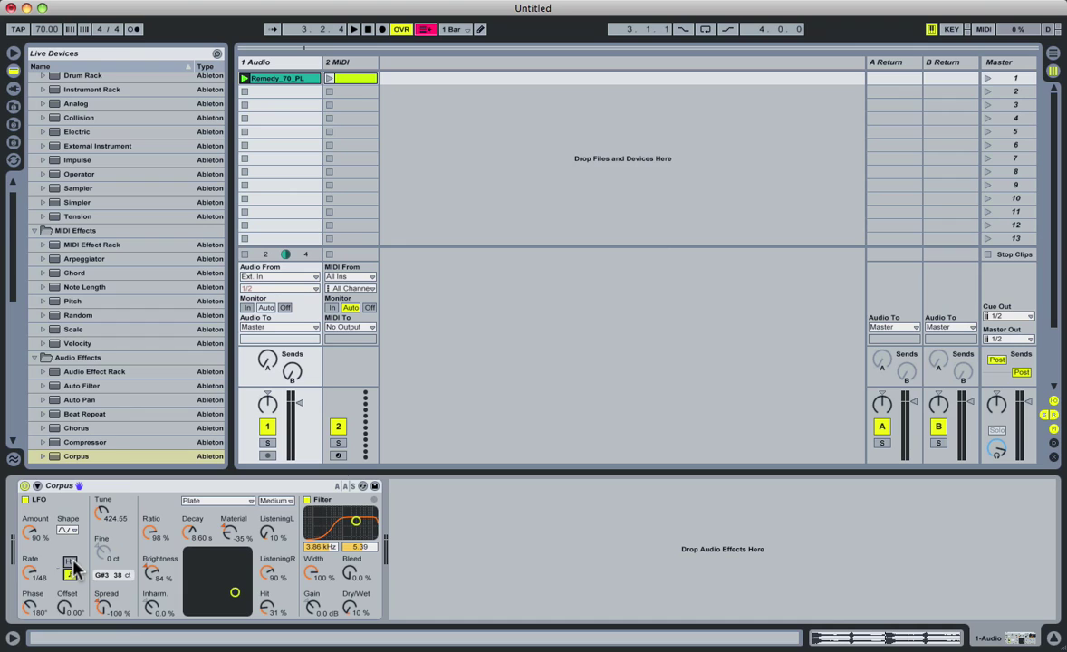
click(70, 562)
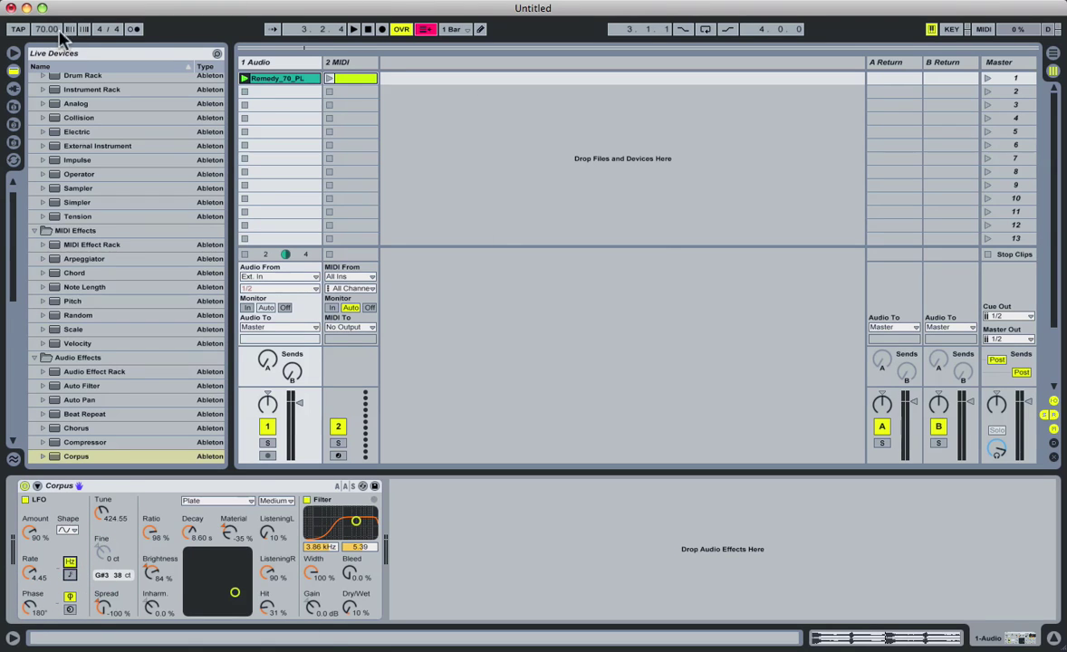
click(69, 575)
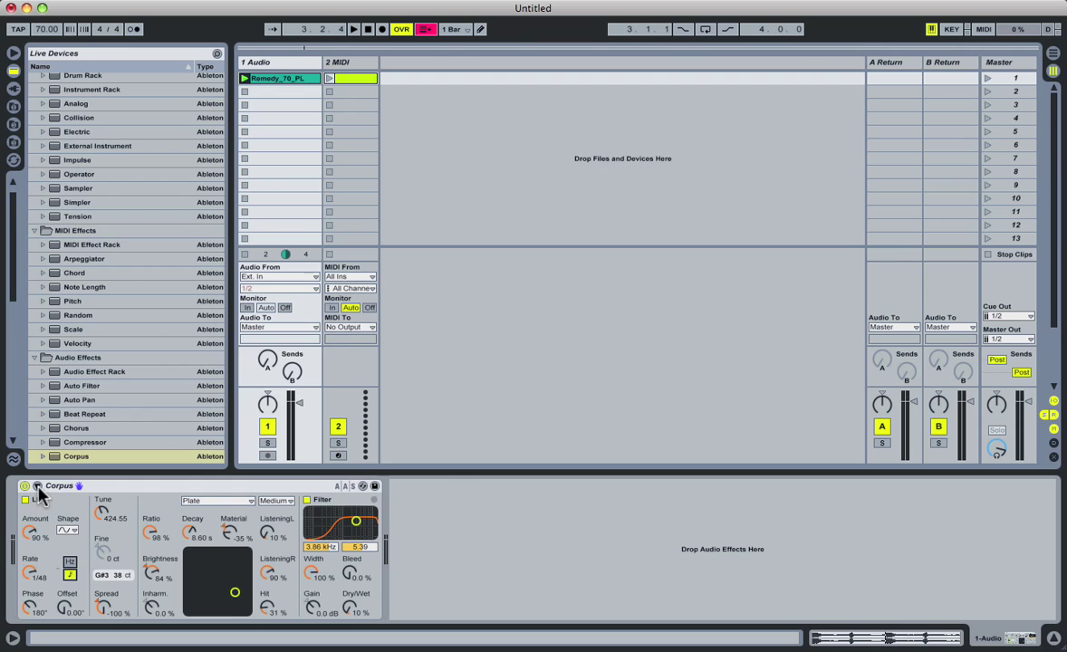
Route Corpus's sidechain MIDI from the 2-MIDI track and view the 2 MIDI clip's notes.
click(38, 486)
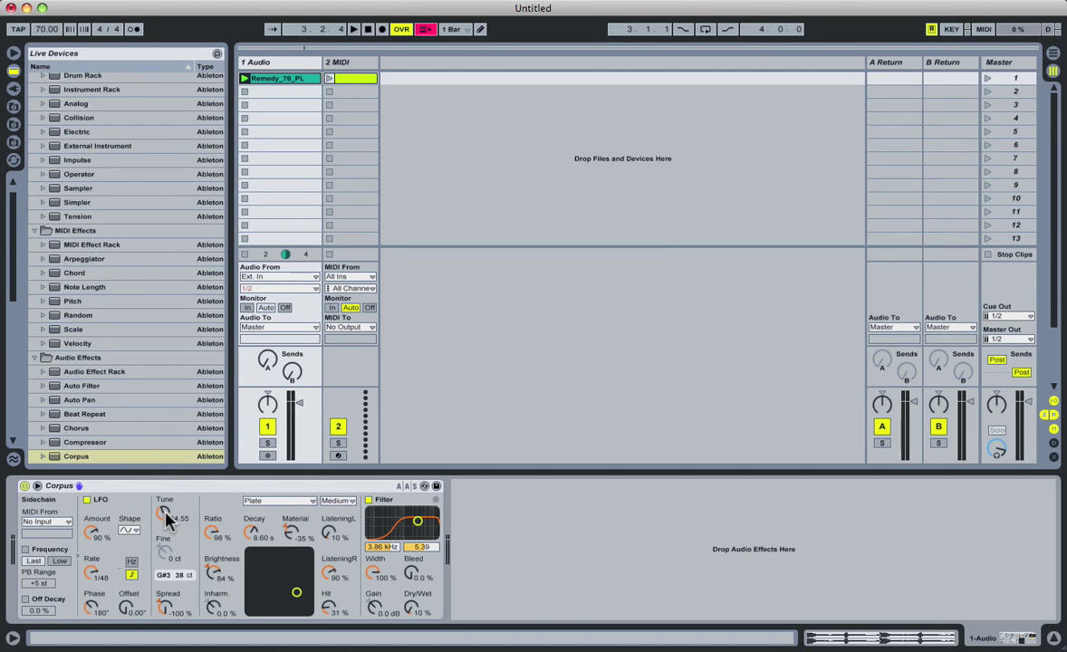
click(41, 522)
click(40, 537)
double_click(360, 80)
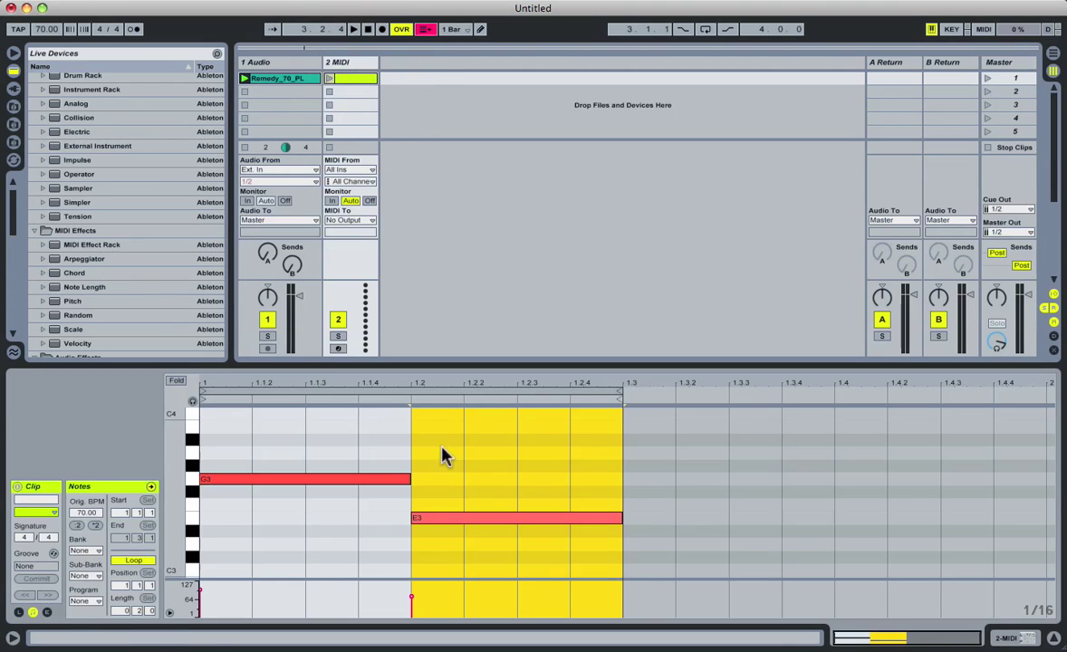
click(286, 72)
Return to the 1 Audio track's Corpus and enable sidechain Frequency so 2-MIDI notes set its pitch.
click(284, 66)
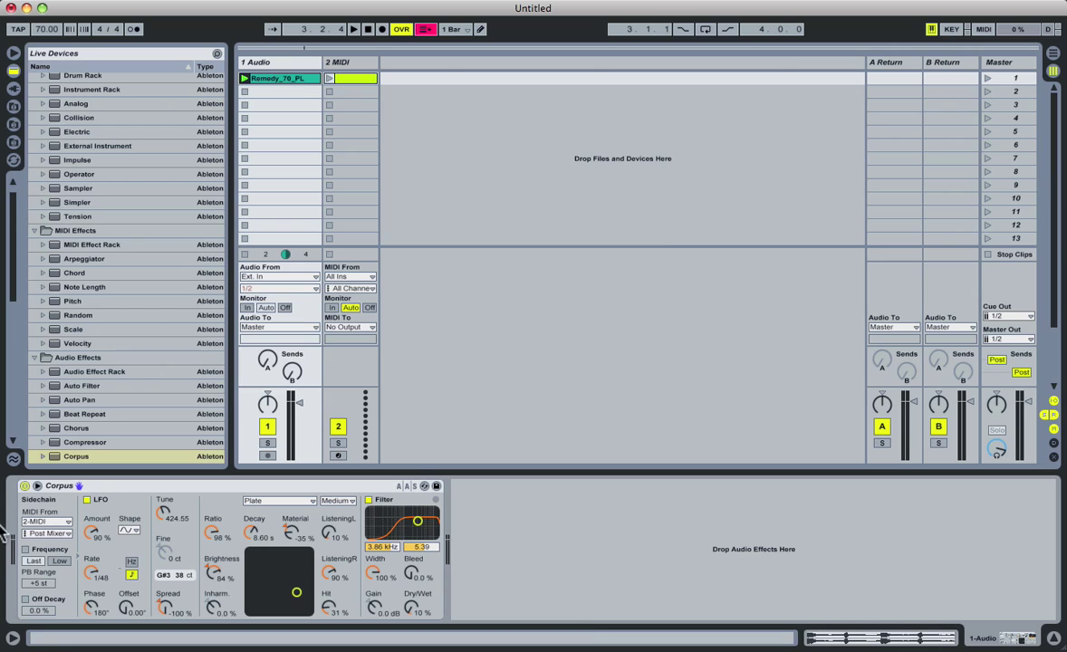
click(26, 549)
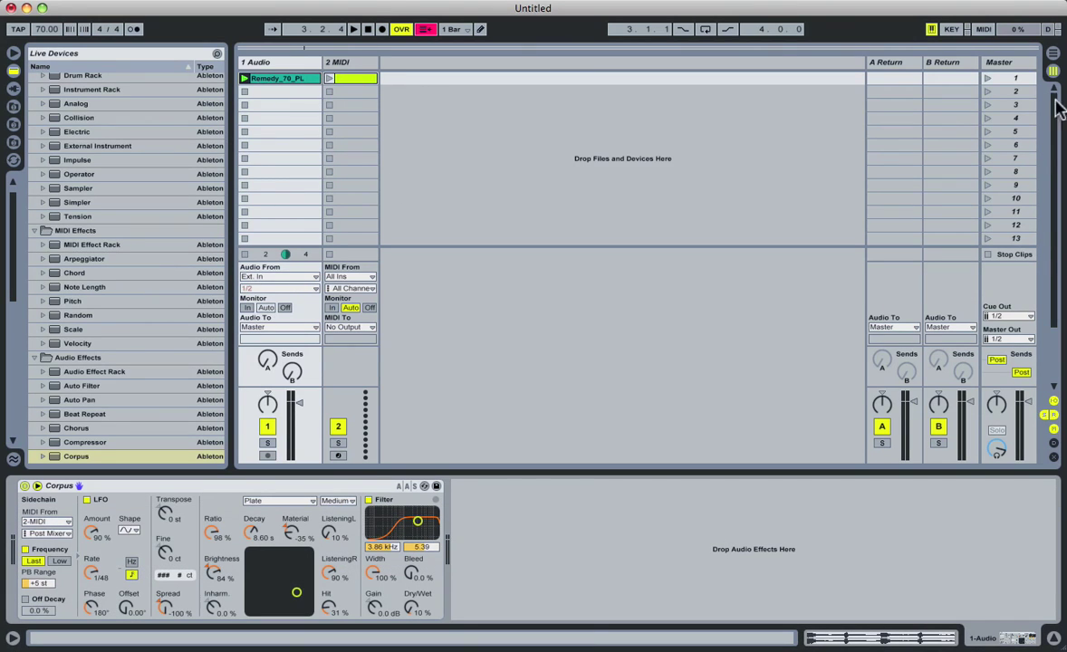
Launch scene 1, switch off the Corpus LFO, and open the 2 MIDI clip's notes.
click(988, 79)
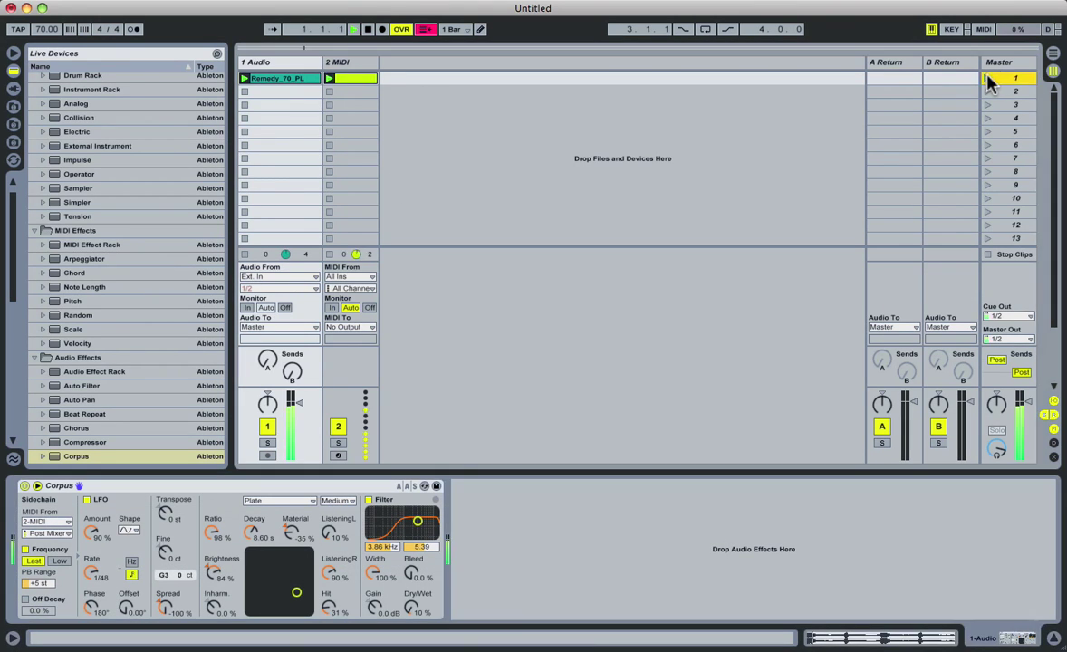
click(87, 500)
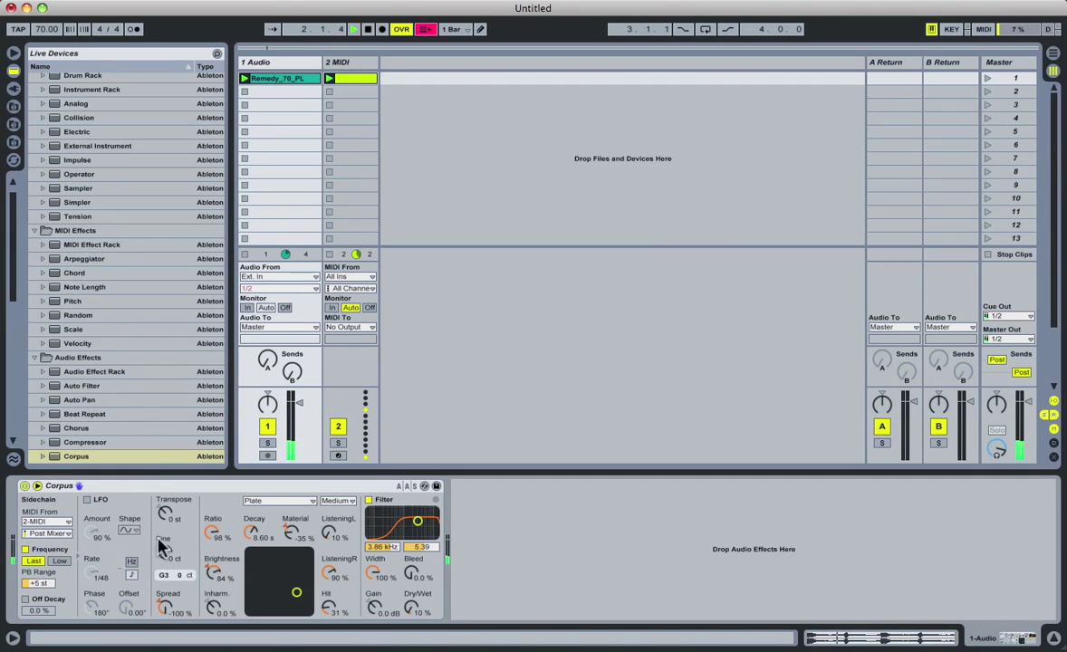
click(358, 82)
double_click(357, 82)
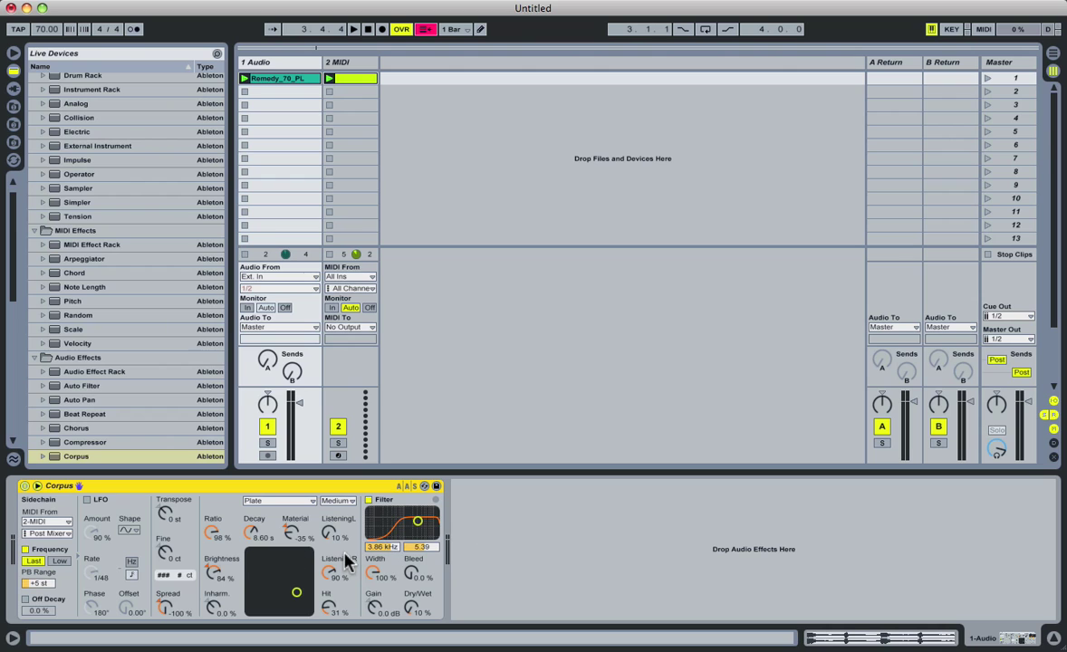
Turn on Off Decay in the Corpus sidechain section.
click(27, 601)
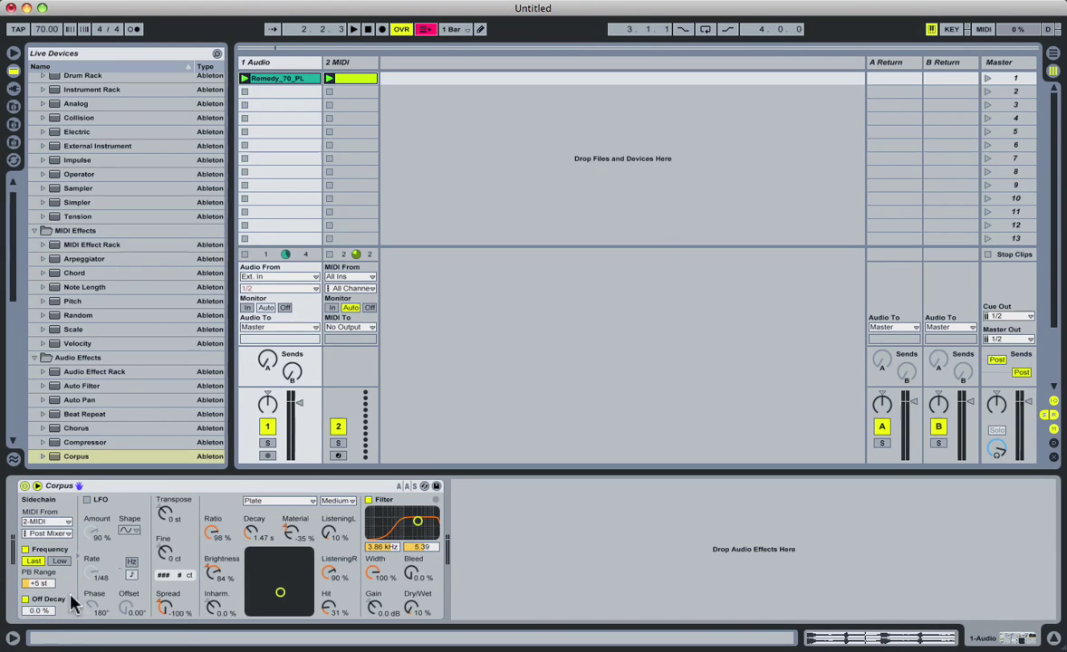